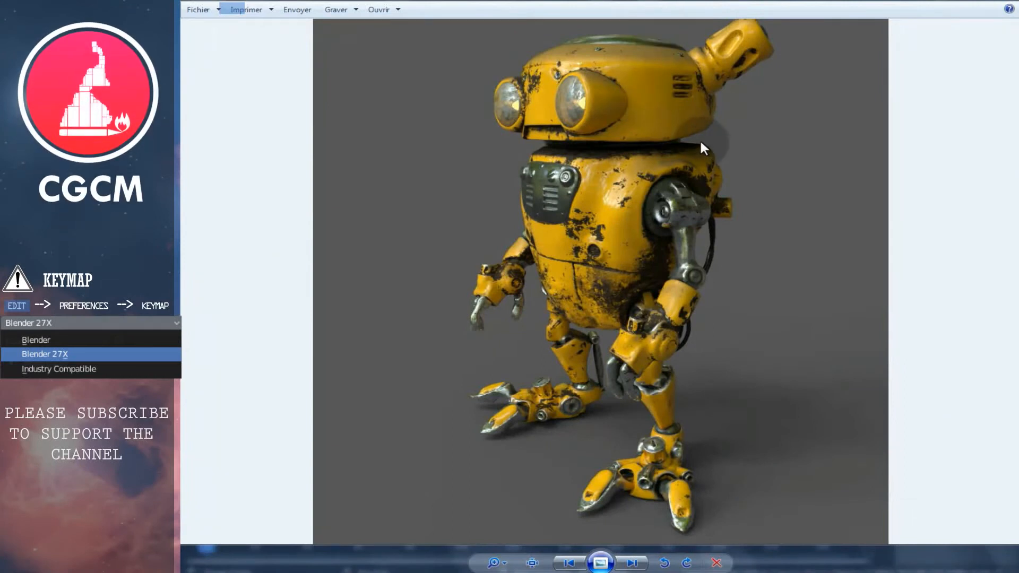
Examine the head, torso and legs in the yellow robot reference image, and switch to Blender.
scroll(701, 132, up, 2)
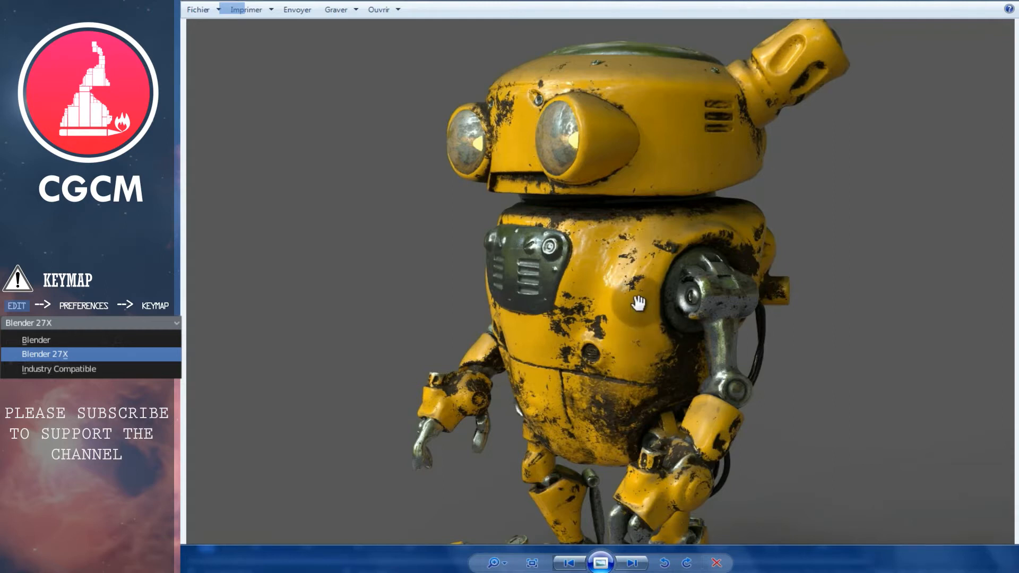
scroll(638, 303, down, 1)
scroll(638, 303, down, 1)
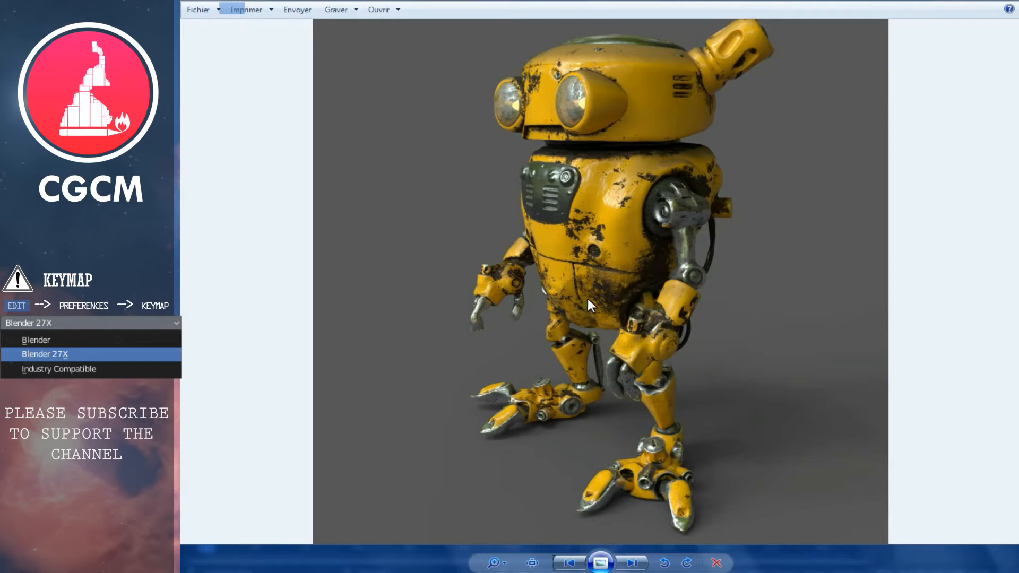
scroll(587, 285, up, 2)
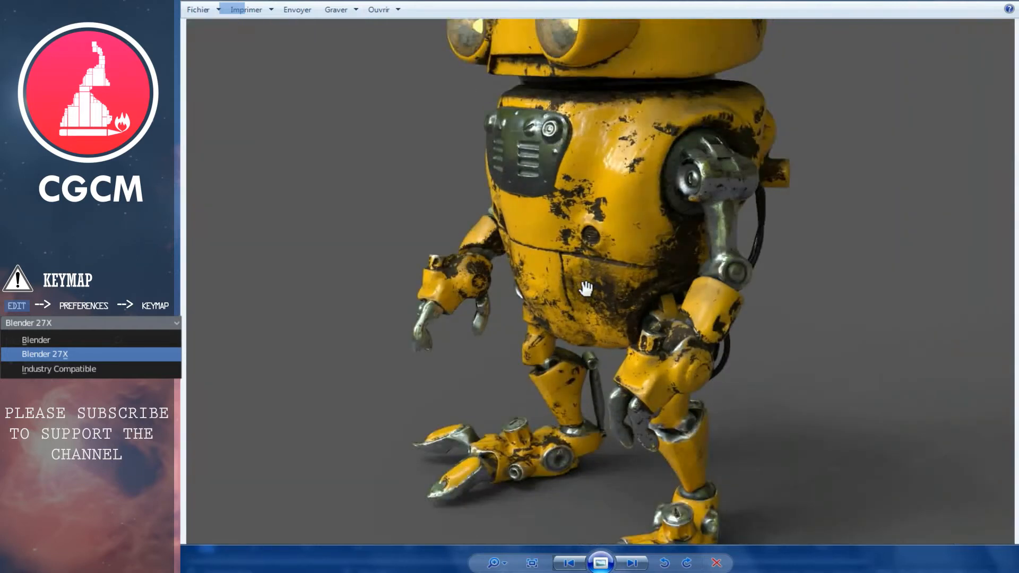
drag(738, 130, 682, 327)
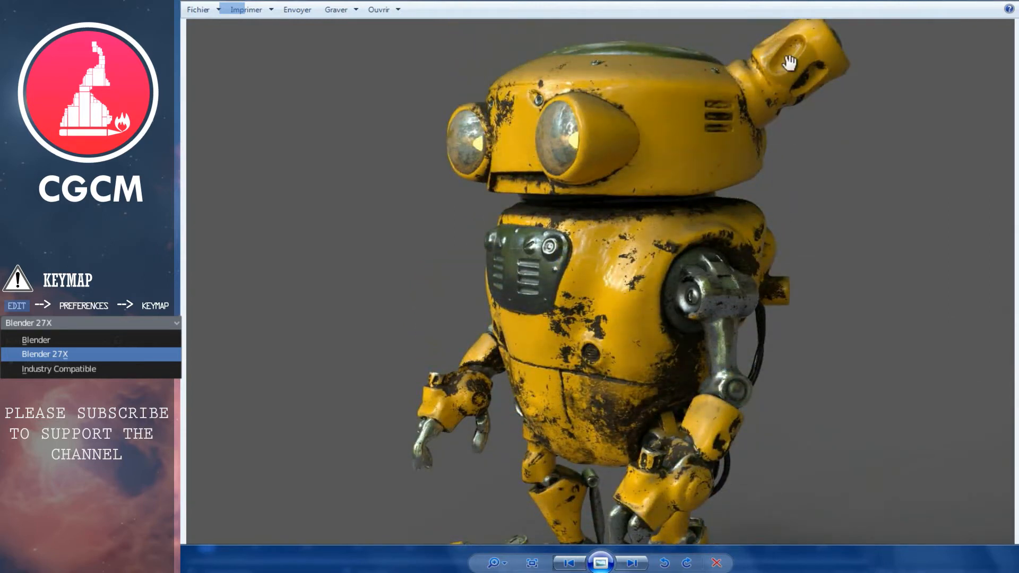
click(955, 3)
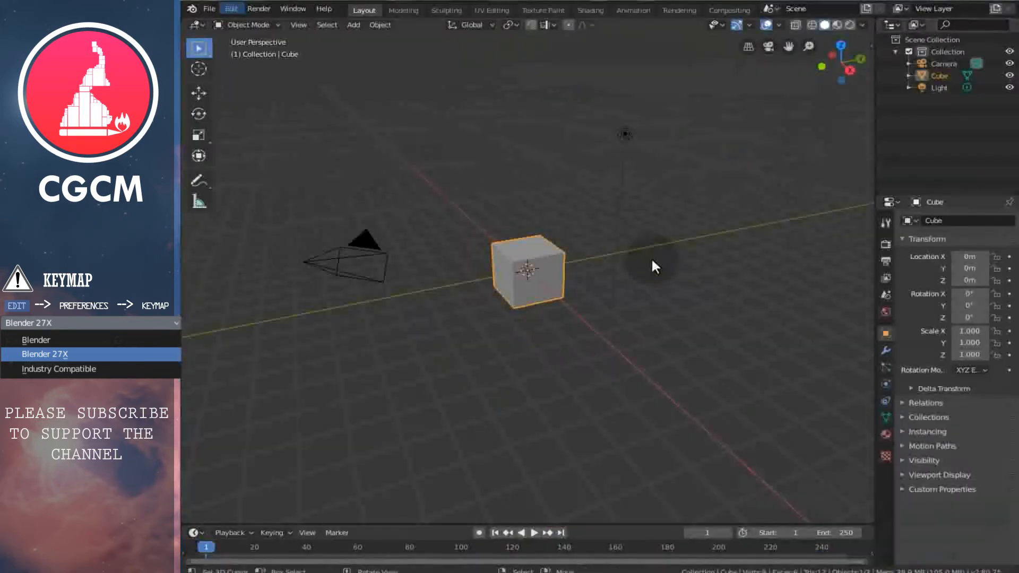
Delete the default cube, camera and light from the scene while in the front orthographic view.
middle_drag(549, 288, 631, 266)
key(1)
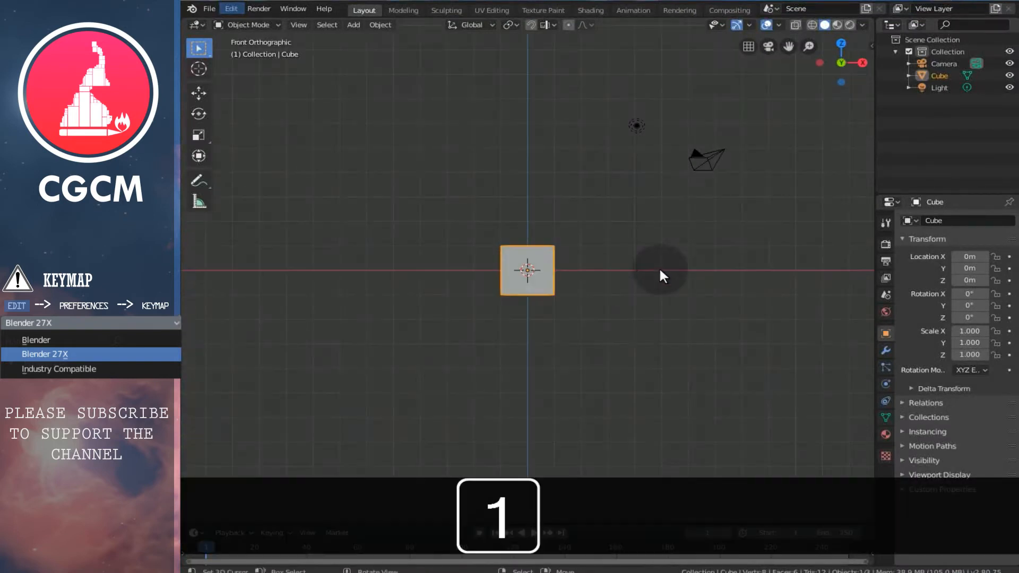
key(b)
drag(483, 86, 719, 297)
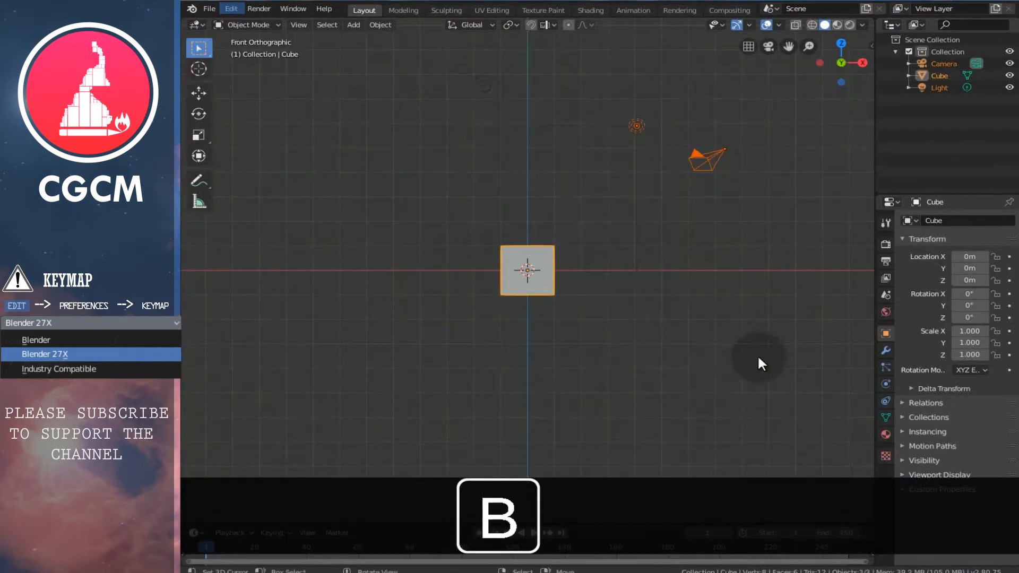
key(Delete)
Add a cylinder mesh with 16 vertices and its cap fill type set to Nothing.
key(shift+a)
mouse_move(708, 358)
mouse_move(683, 344)
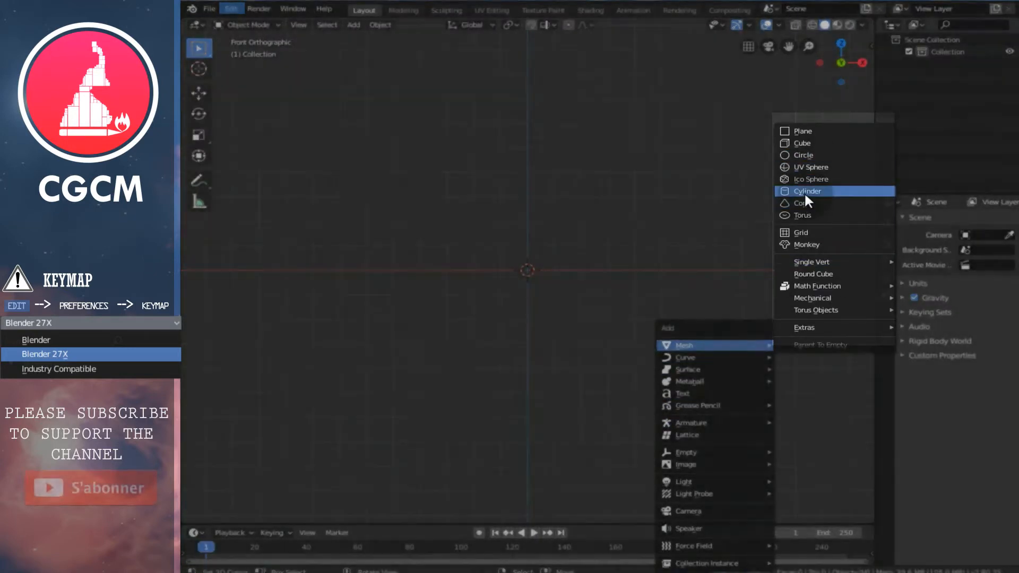
click(803, 192)
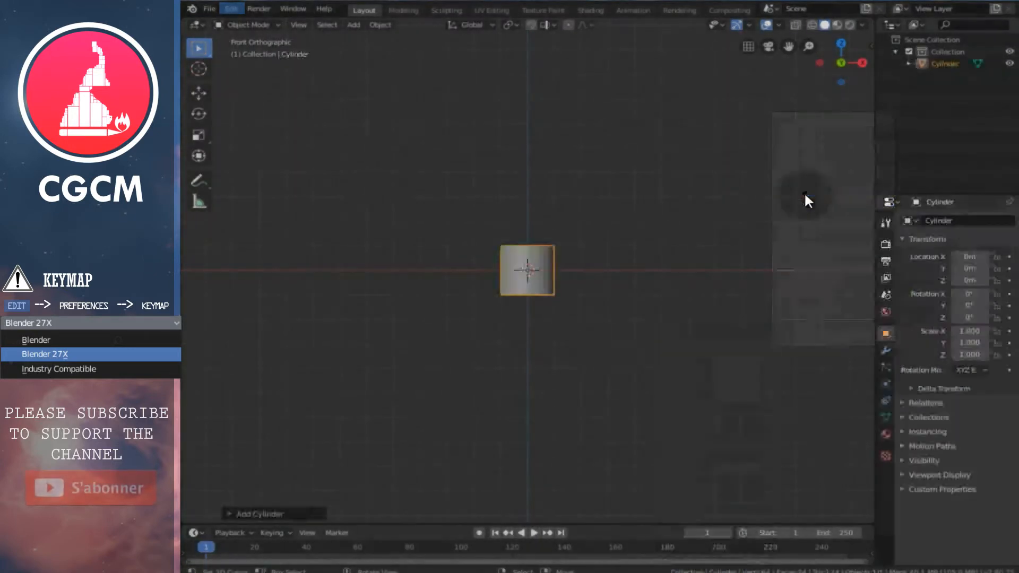
scroll(498, 329, up, 4)
click(228, 511)
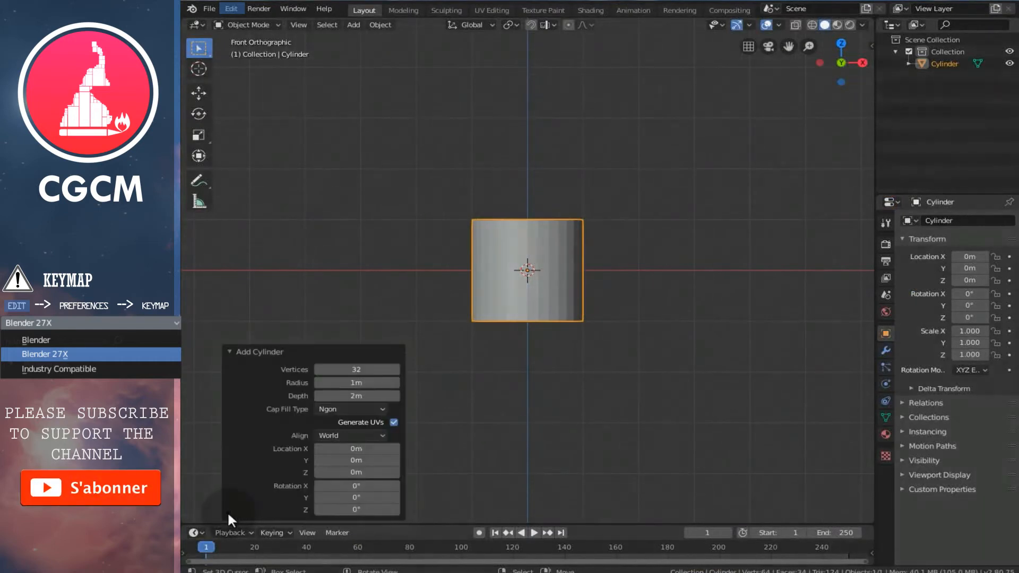
double_click(326, 369)
text(16)
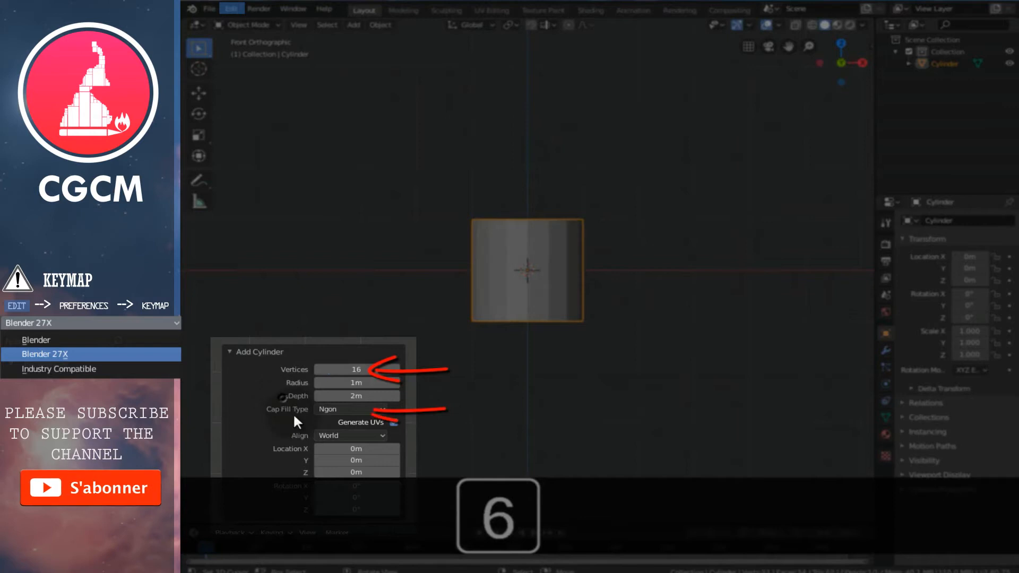
click(318, 409)
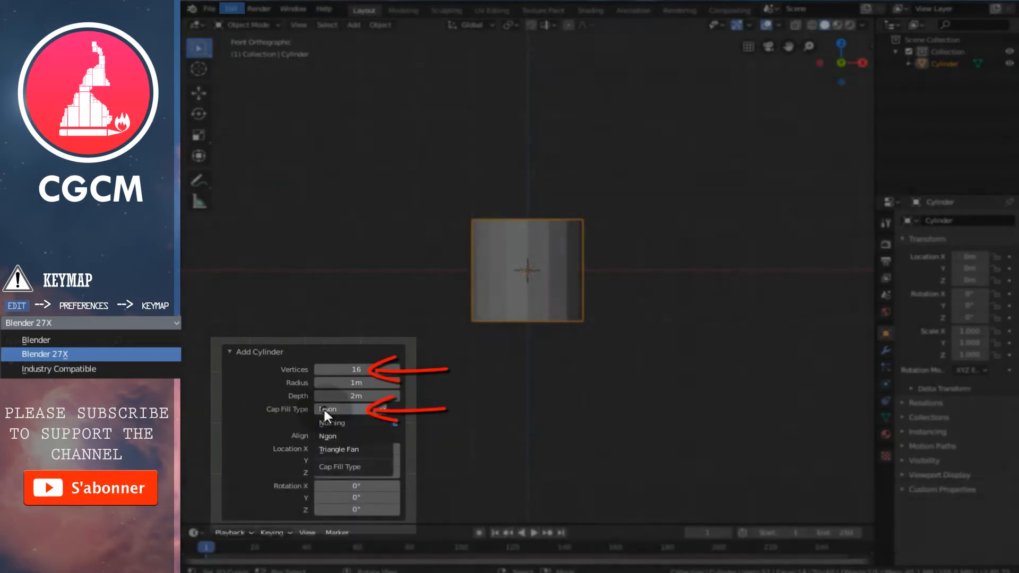
click(332, 420)
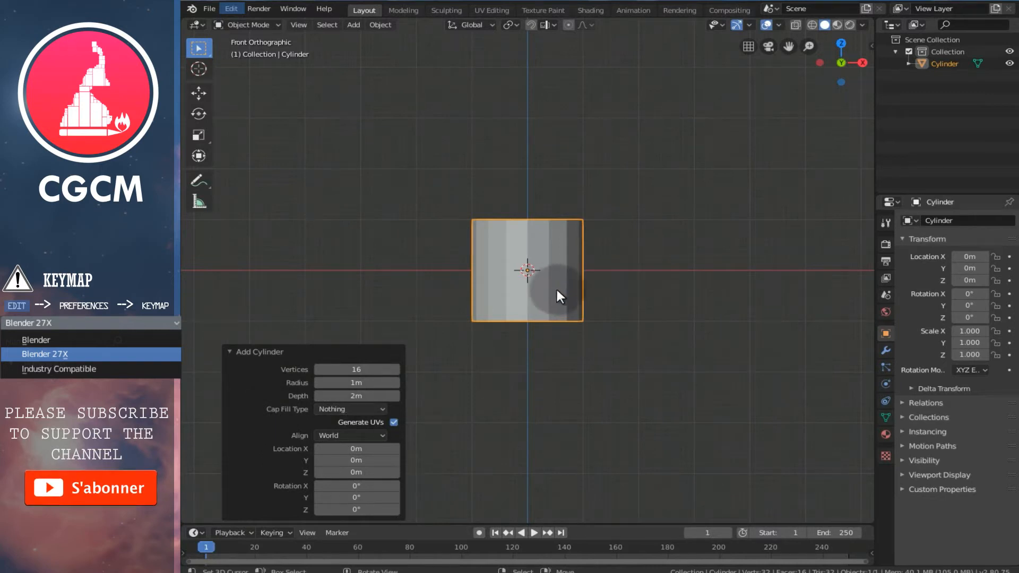
Enter Edit Mode and rotate the whole cylinder mesh 15° around the global Z axis.
key(Tab)
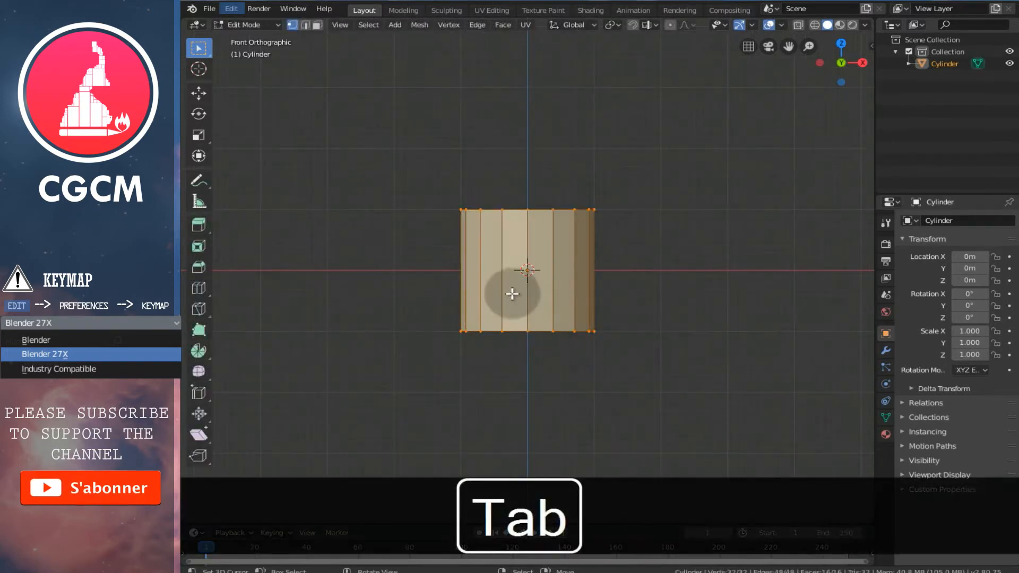
scroll(512, 294, up, 1)
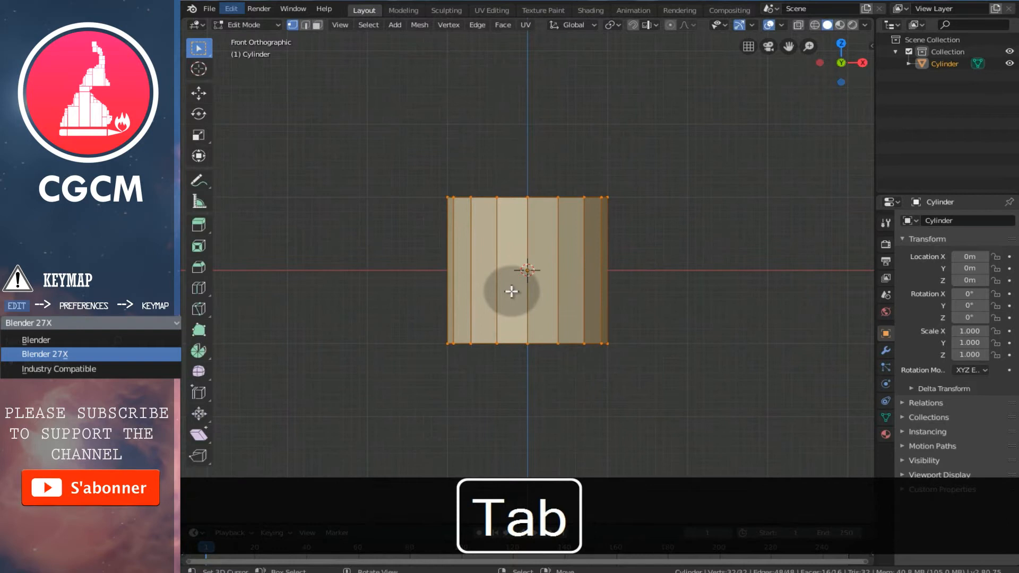
key(r)
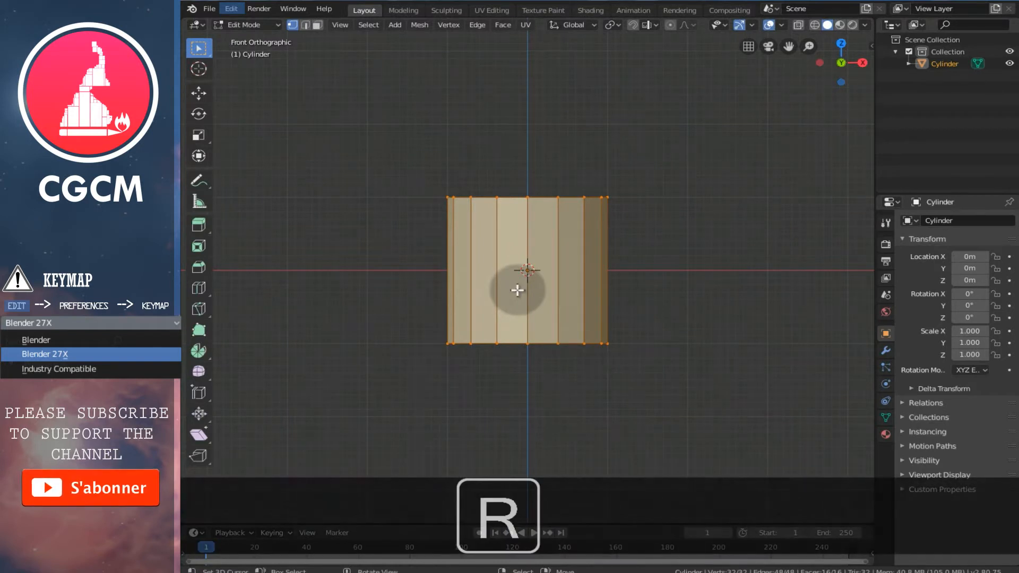
key(z)
key(1)
key(5)
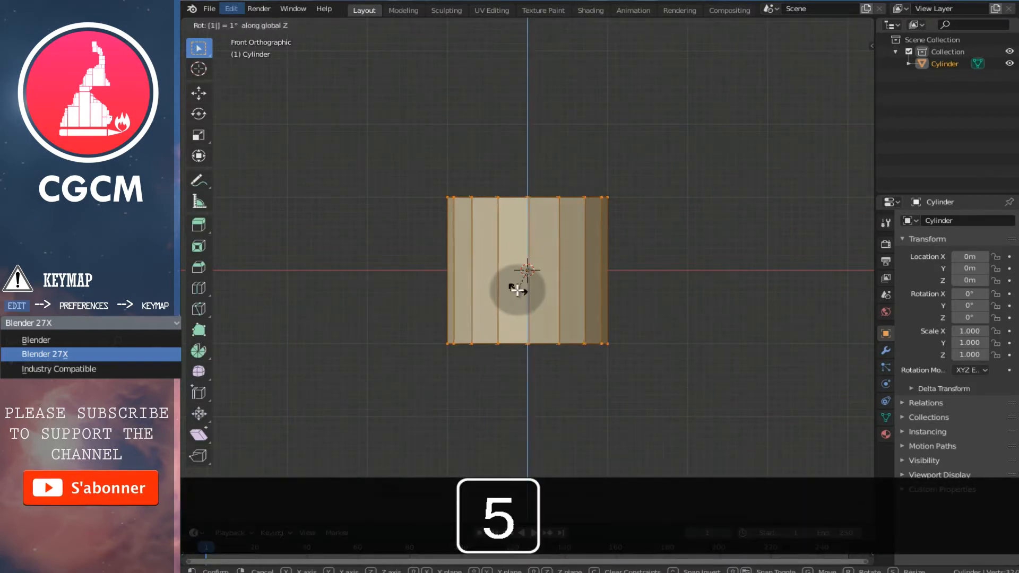
click(517, 290)
Add two evenly spaced horizontal loop cuts around the cylinder without sliding them.
scroll(540, 315, up, 1)
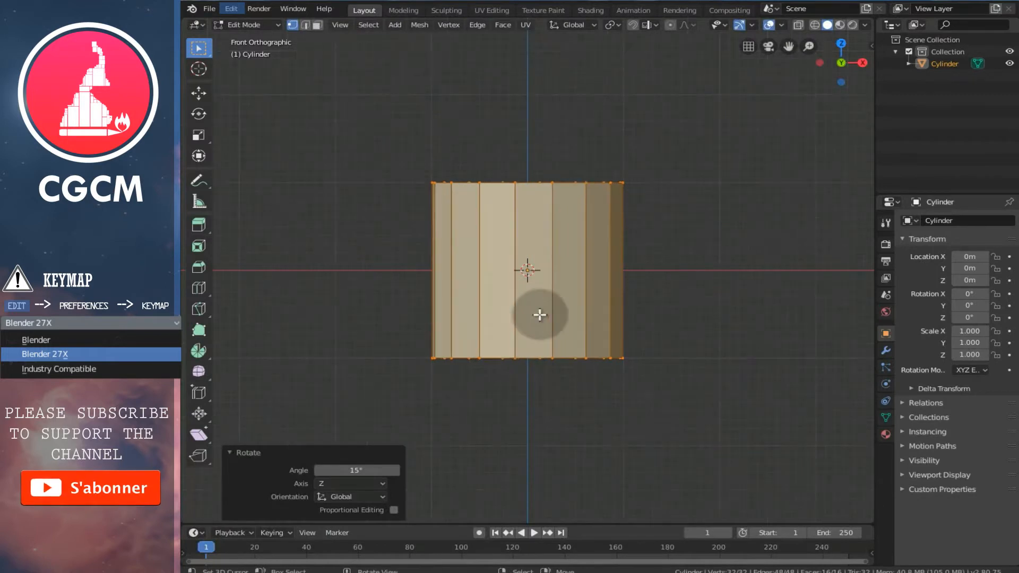
key(ctrl+r)
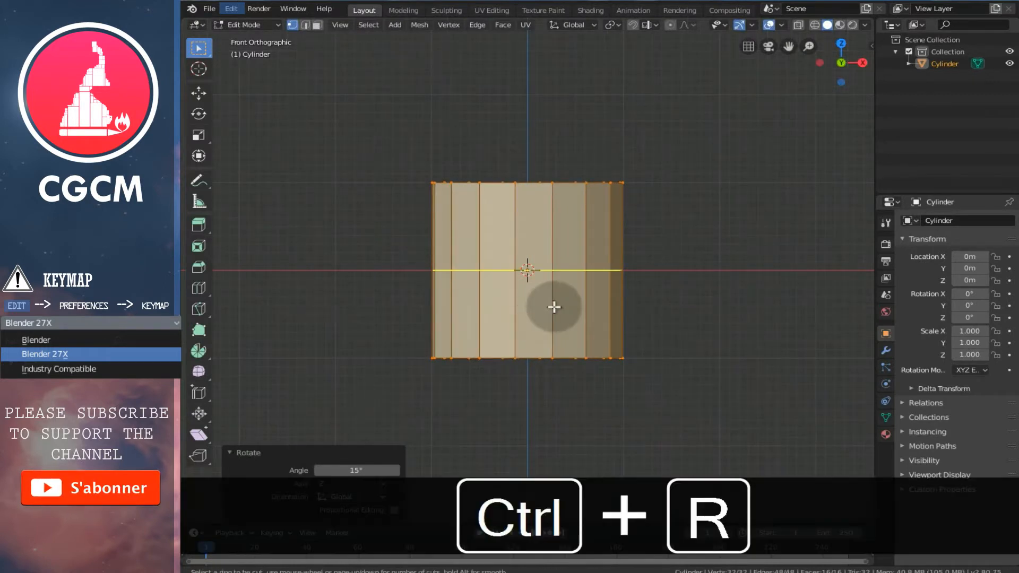
scroll(554, 307, up, 1)
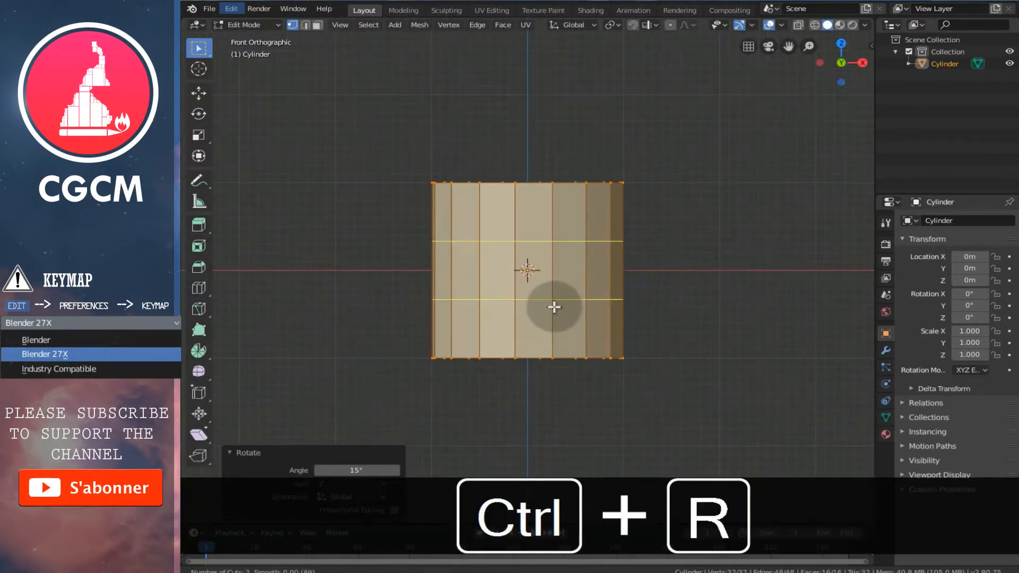
click(554, 307)
right_click(554, 307)
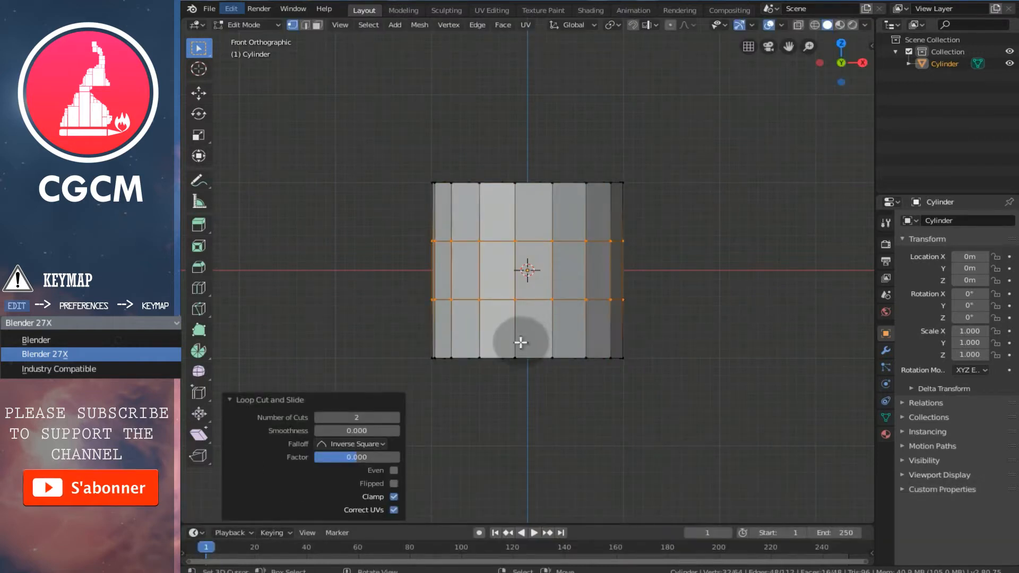
Scale the two new edge loops apart along Z by about 2.285, towards the cylinder's rims.
key(s)
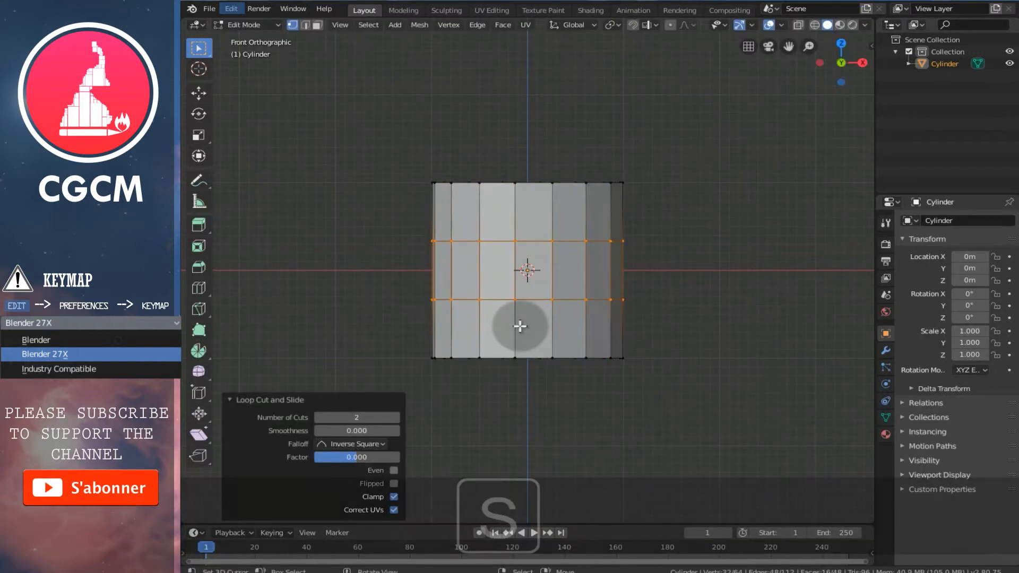
key(z)
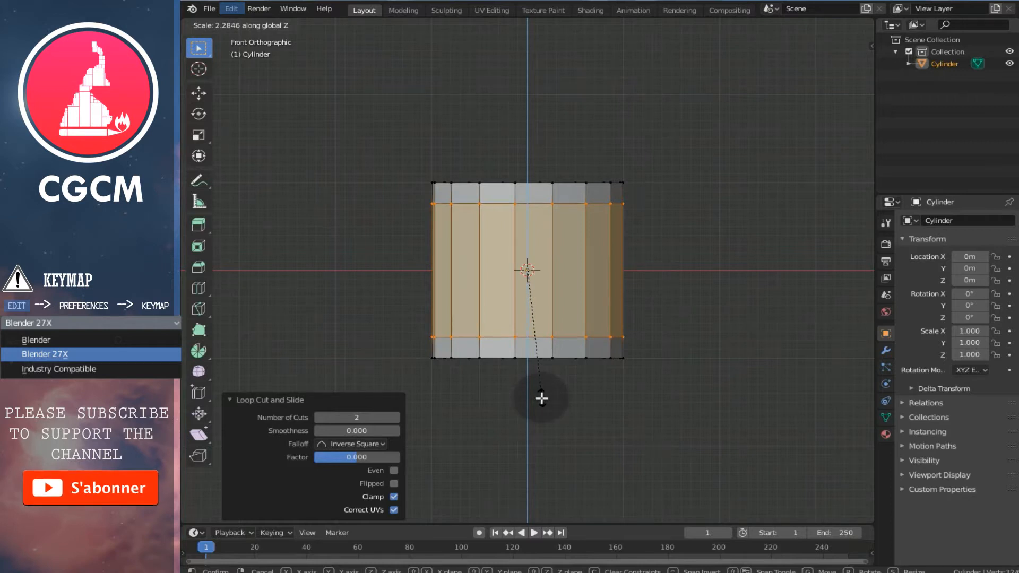
click(541, 398)
Switch to face selection and select every other tall face around the cylinder's middle band.
scroll(533, 321, up, 1)
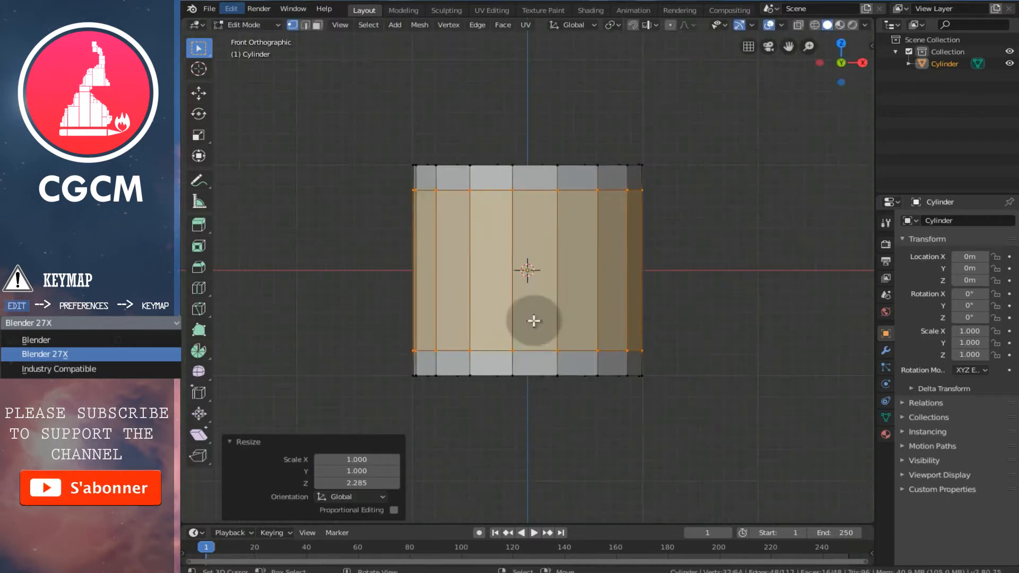
key(ctrl+Tab)
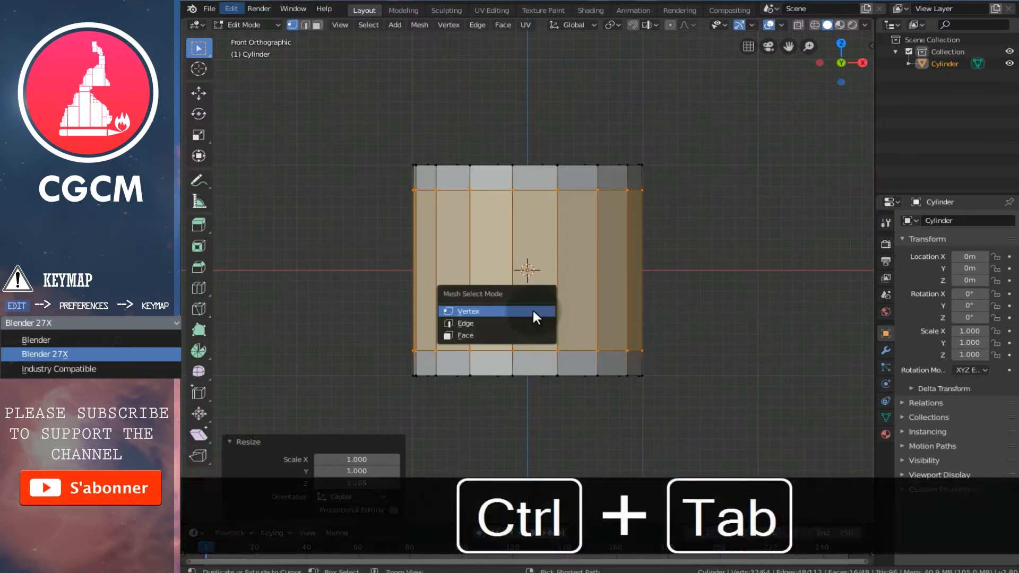
click(483, 333)
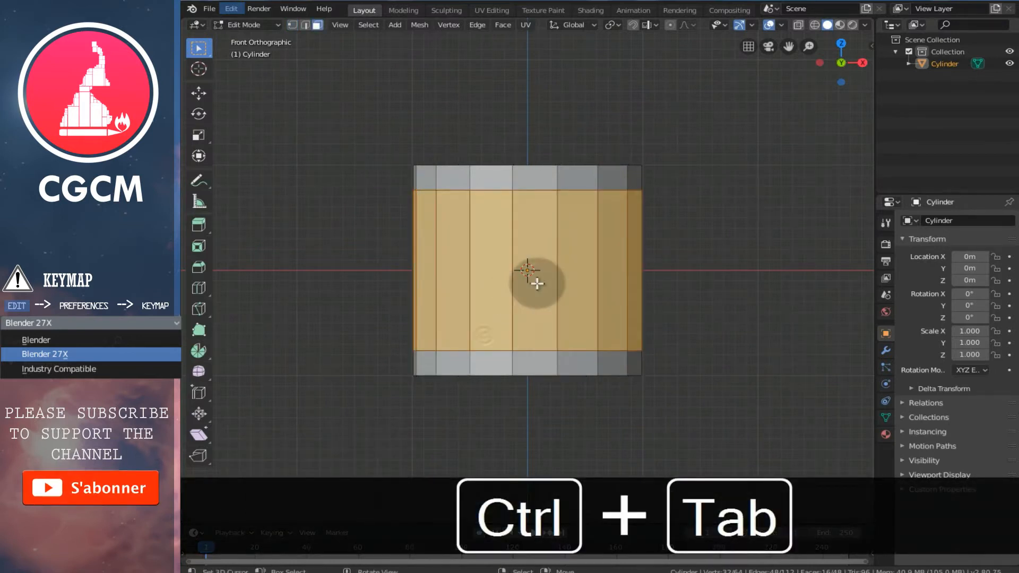
click(537, 283)
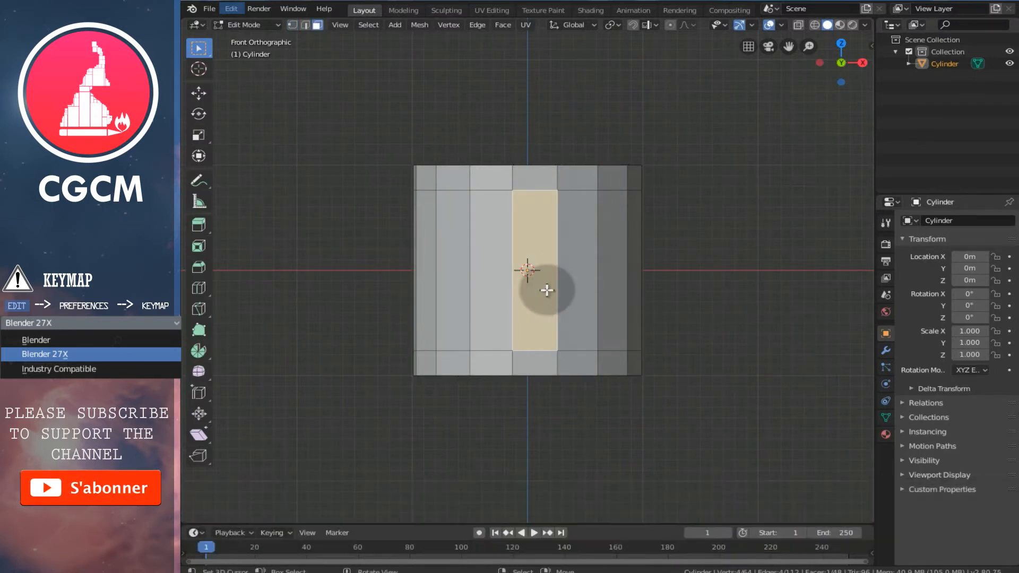
middle_drag(566, 289, 493, 334)
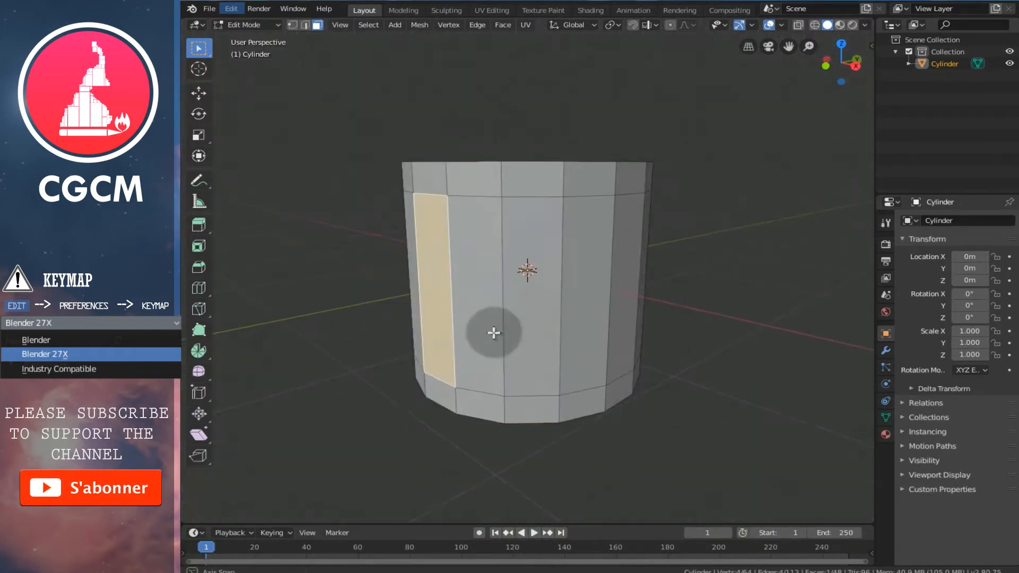
shift+click(541, 324)
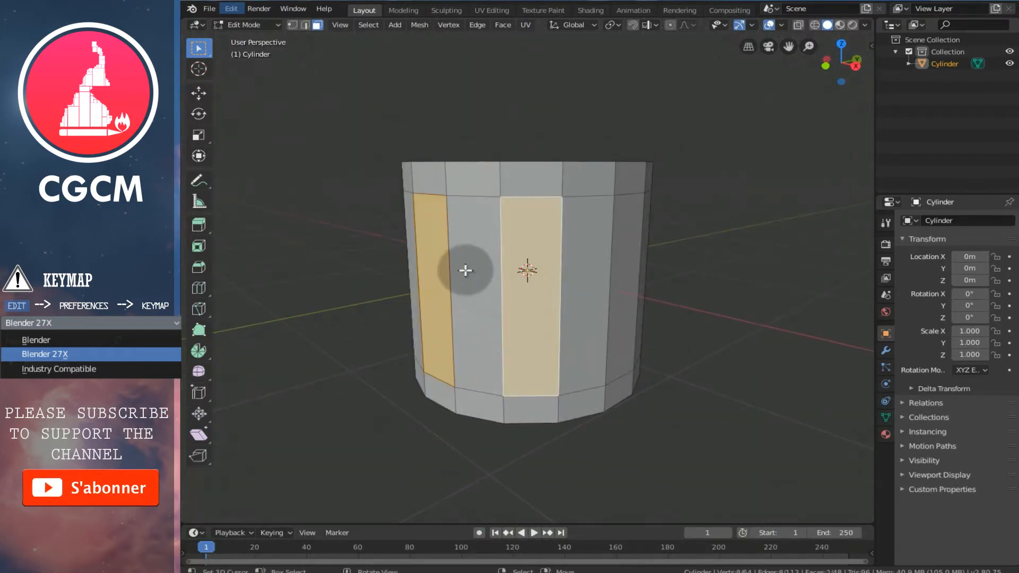
middle_drag(542, 299, 496, 311)
shift+click(614, 316)
middle_drag(614, 316, 491, 332)
shift+click(562, 330)
shift+click(526, 327)
shift+click(555, 337)
shift+click(544, 336)
shift+click(492, 333)
middle_drag(564, 332, 614, 330)
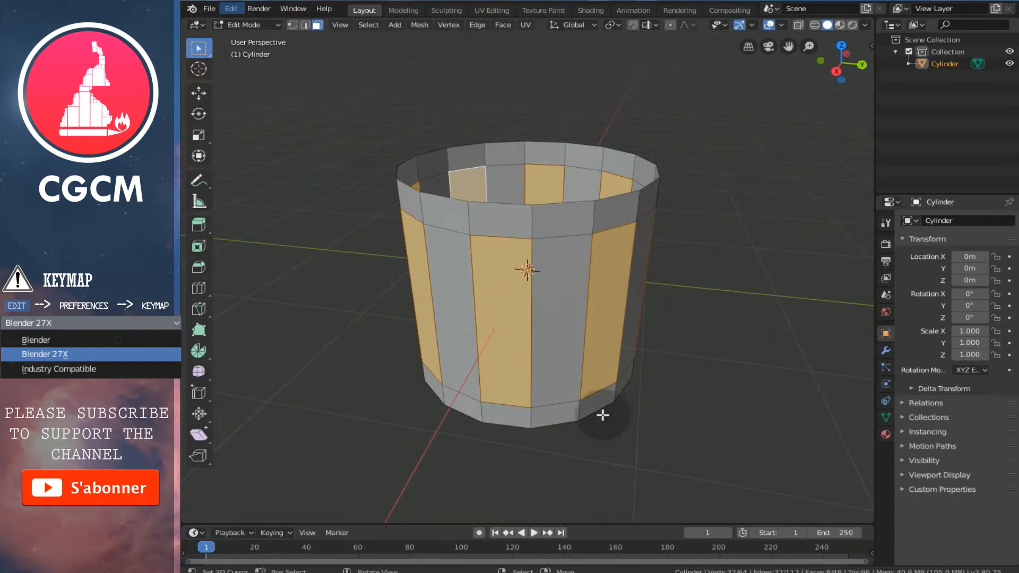
Extrude the selected faces in place and scale them inward to about 0.84 to form recesses.
middle_drag(598, 402, 645, 400)
key(e)
right_click(620, 396)
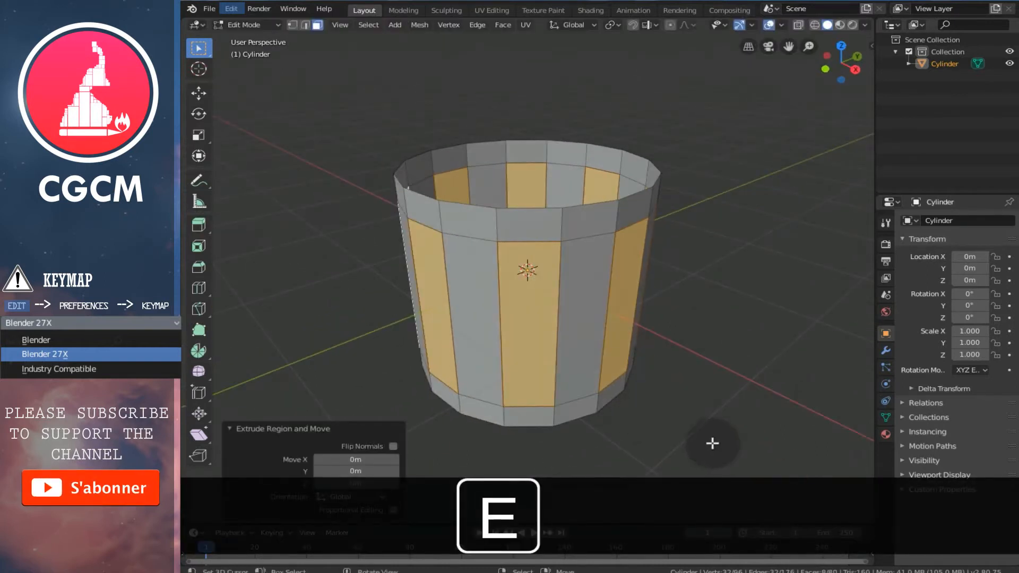
key(s)
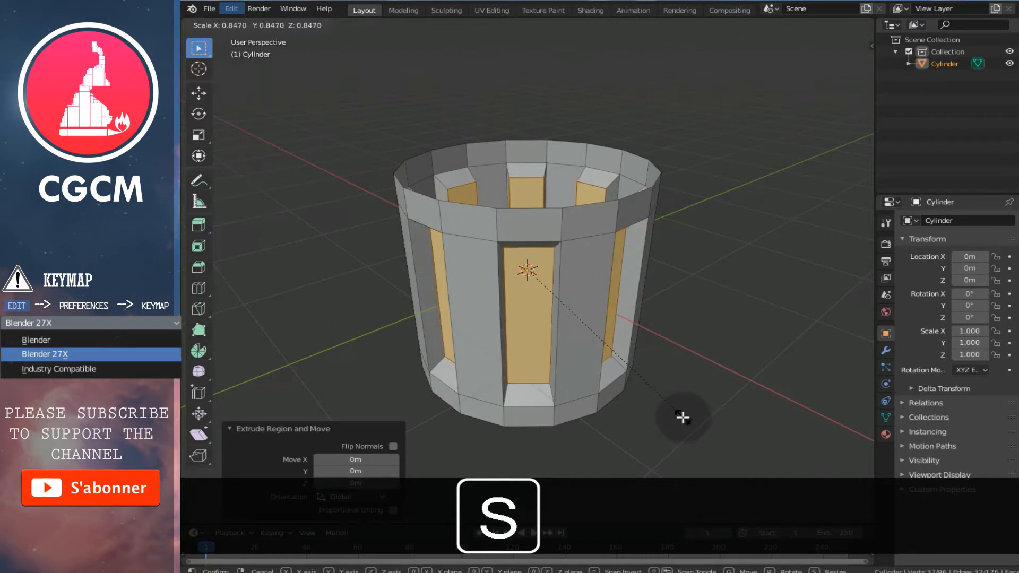
click(679, 415)
Scale the recessed panel faces along Z by 1.2 so they span the full height of their openings.
middle_drag(616, 423, 598, 406)
scroll(598, 406, up, 2)
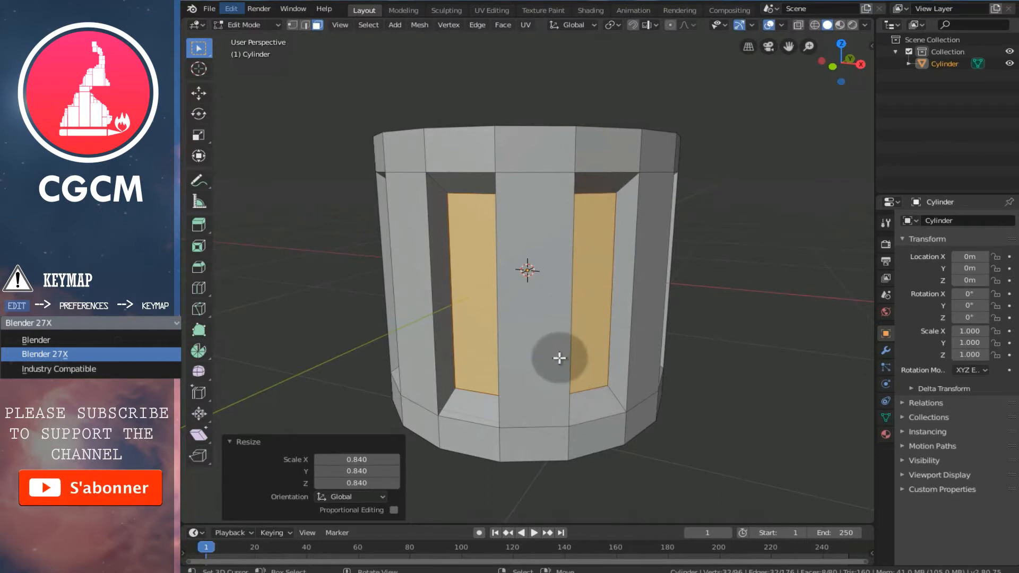
key(s)
key(z)
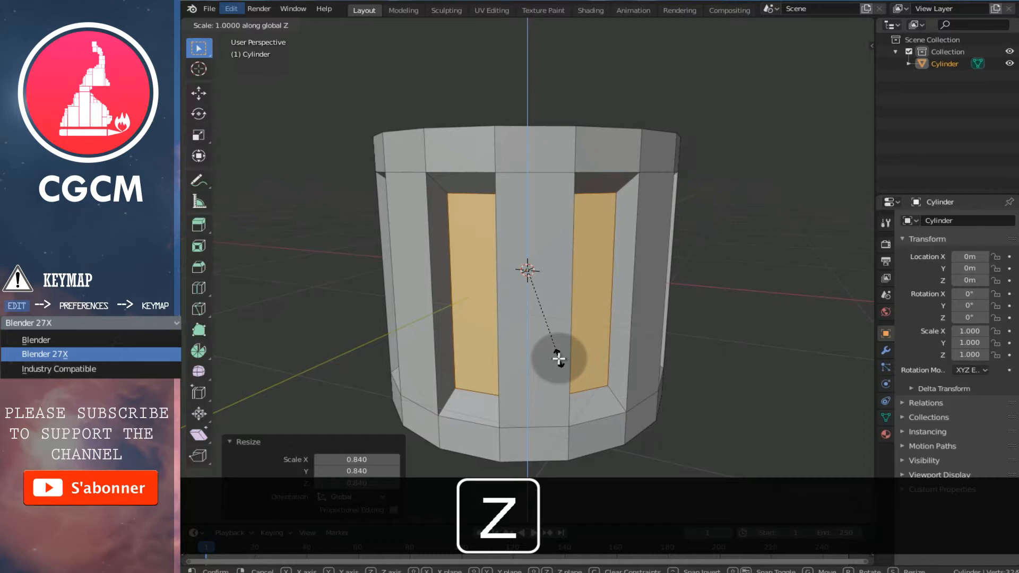
key(ctrl)
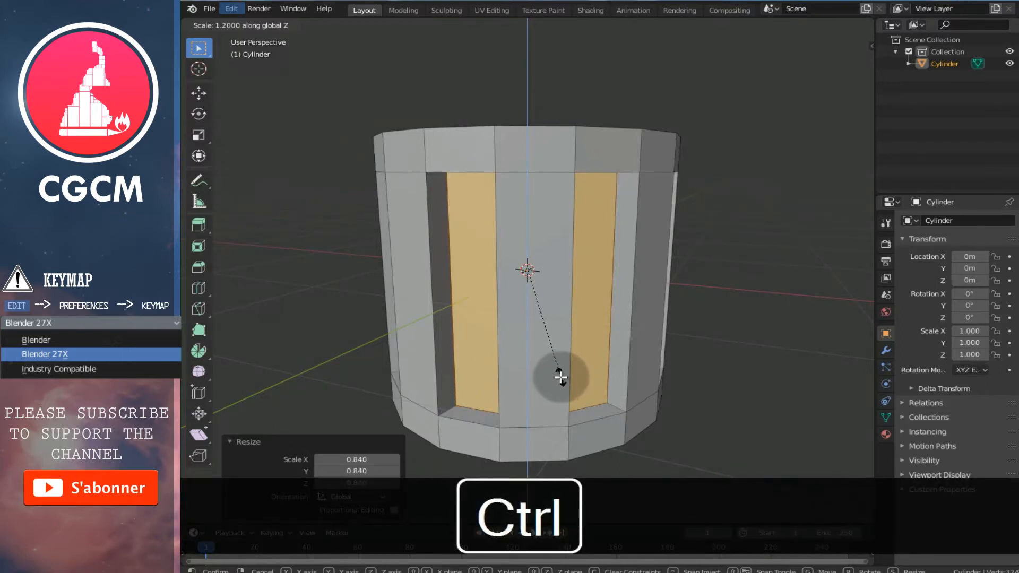
click(561, 378)
middle_drag(520, 375, 607, 389)
middle_drag(560, 343, 596, 345)
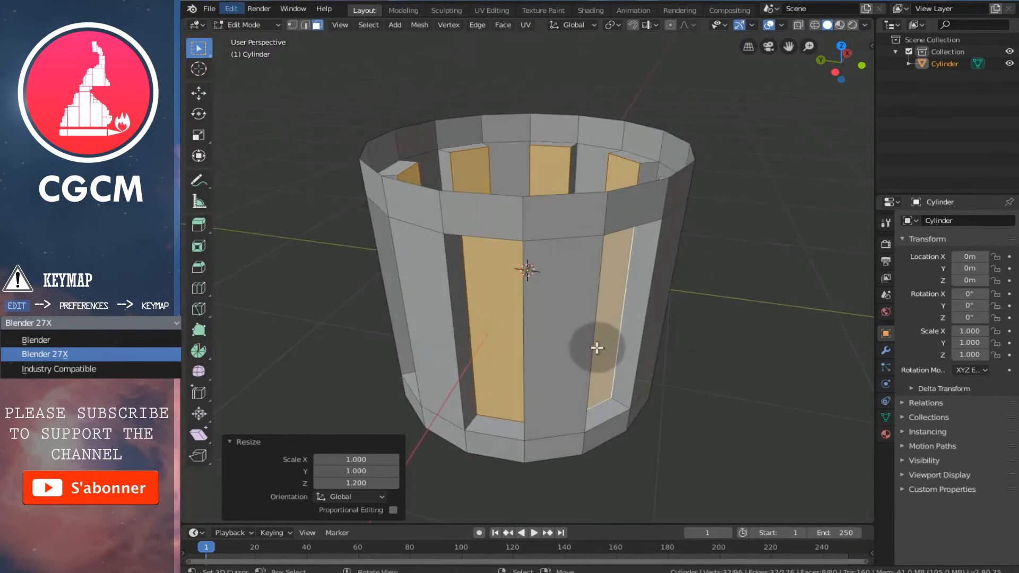
In Object Mode, give the cylinder a Subdivision Surface modifier with 2 viewport subdivisions and shade it smooth.
key(Tab)
middle_drag(662, 404, 605, 347)
click(884, 349)
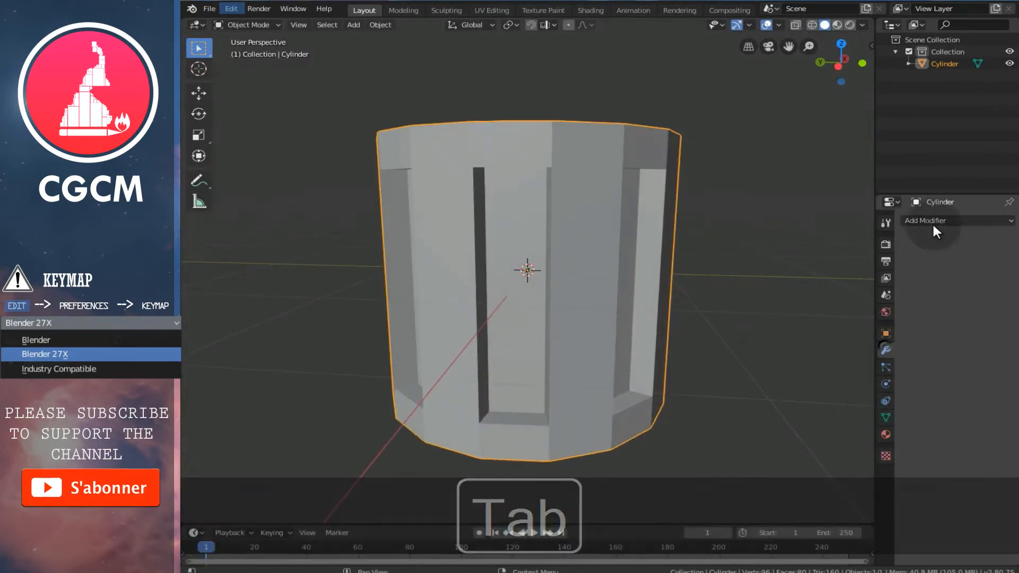
click(926, 220)
click(786, 418)
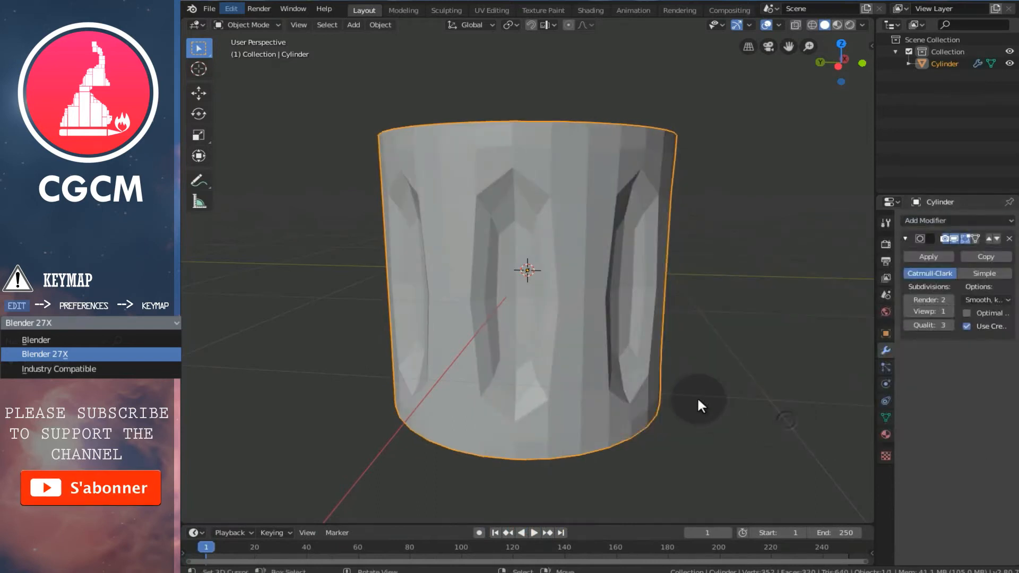
click(950, 312)
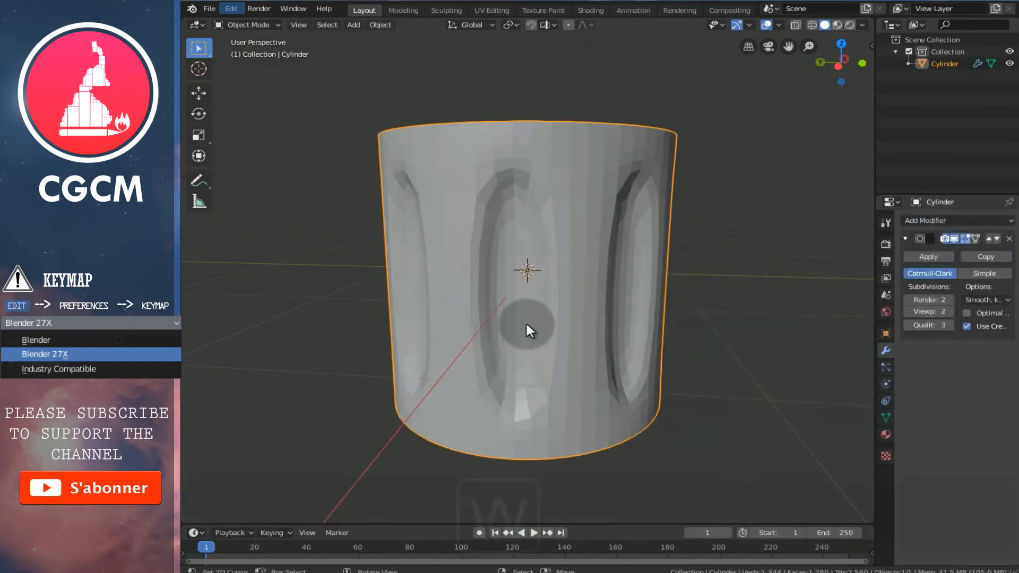
key(w)
click(524, 323)
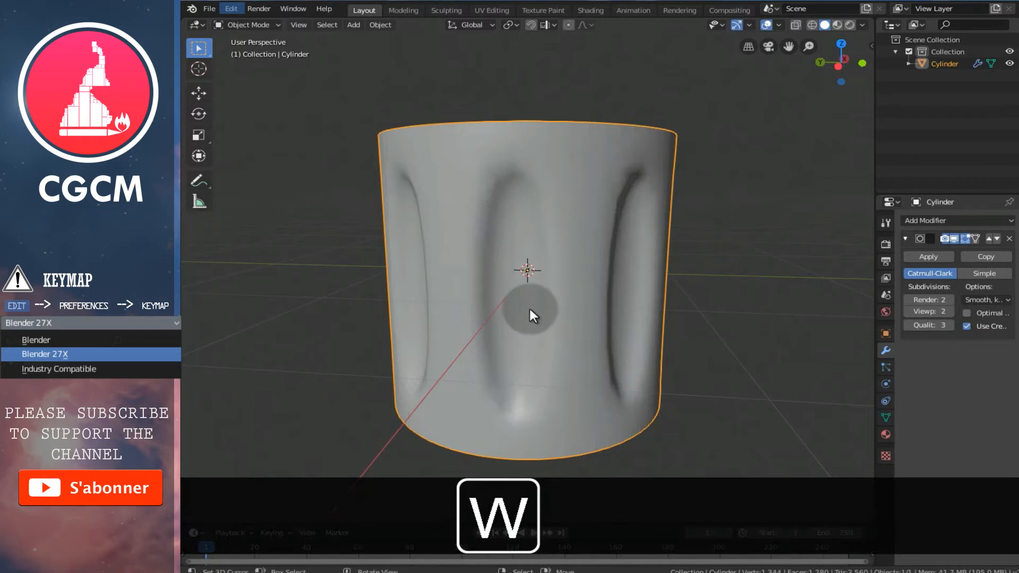
In Edit Mode, add two evenly spaced horizontal loop cuts through the middle band and recesses without sliding them.
key(Tab)
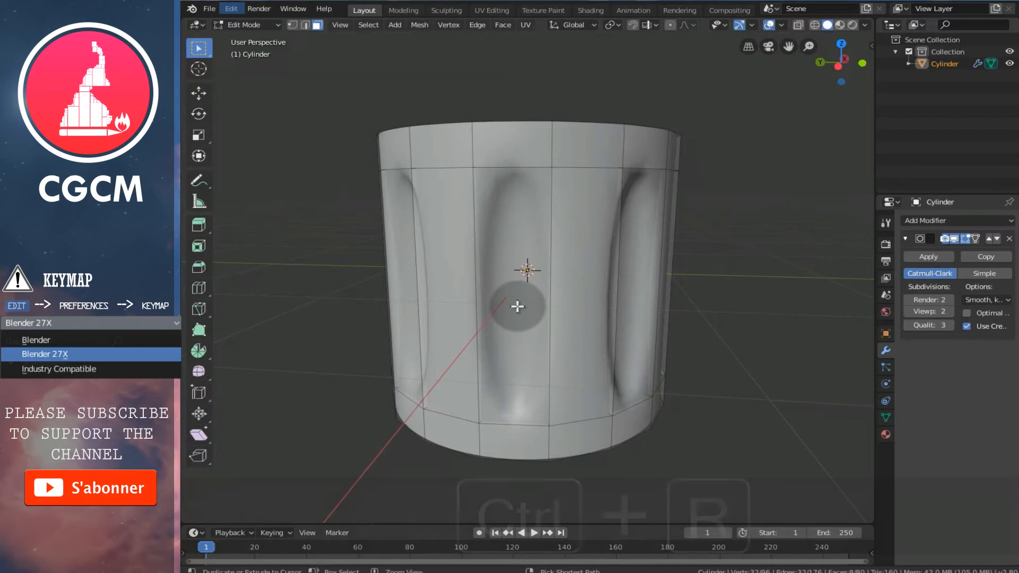
key(ctrl+r)
scroll(518, 306, up, 1)
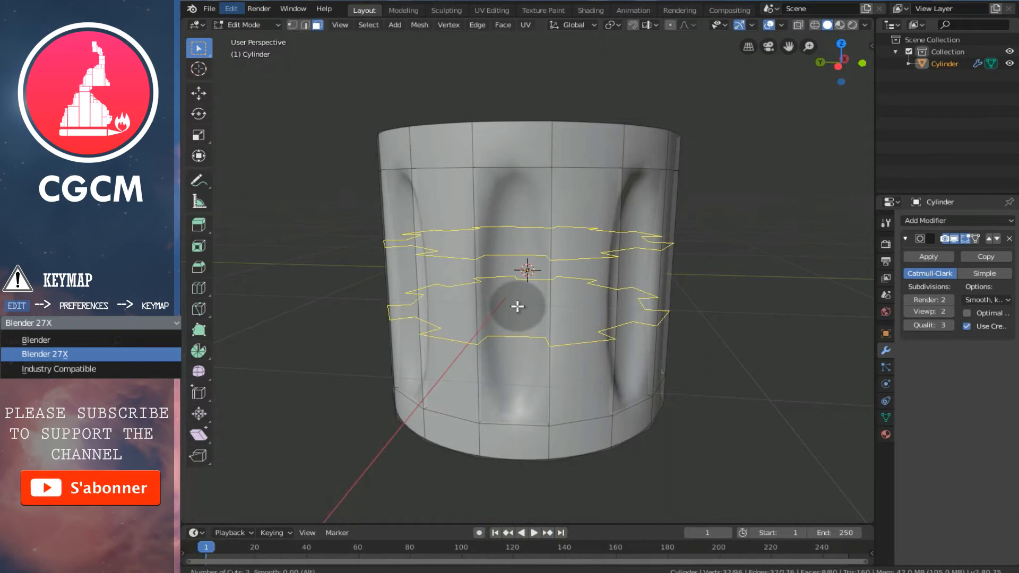
click(517, 306)
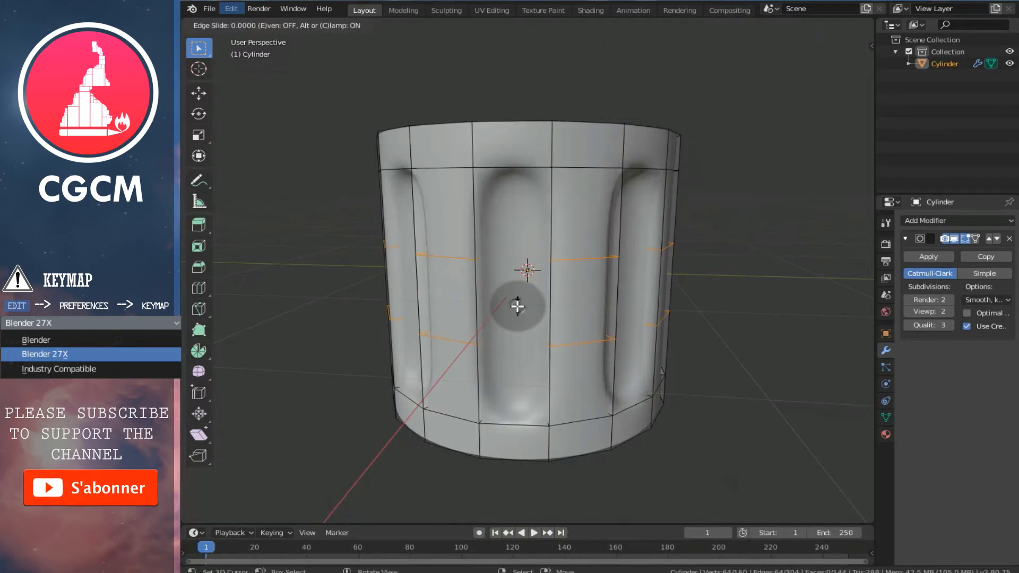
right_click(519, 303)
key(s)
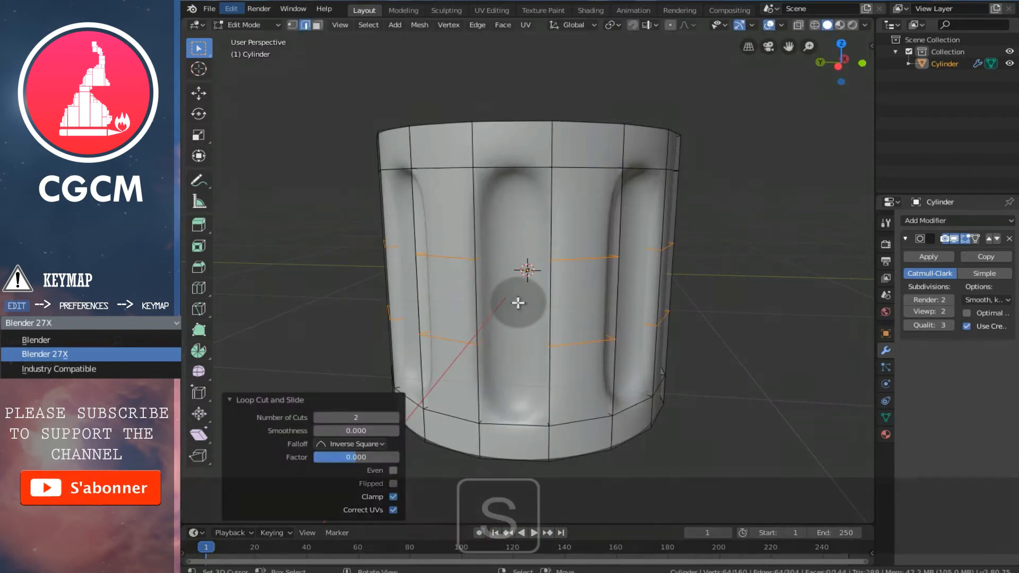
key(z)
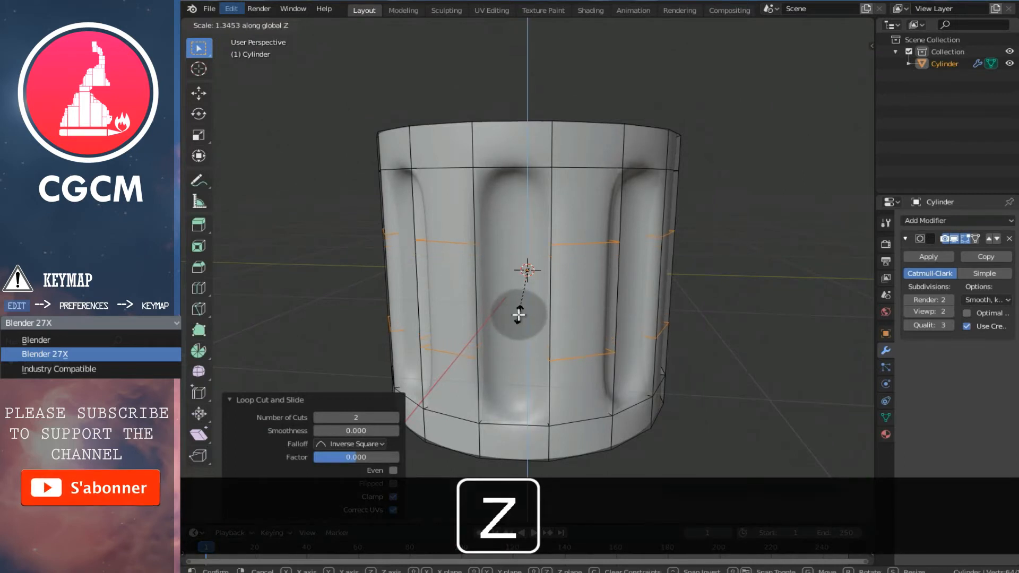
right_click(530, 339)
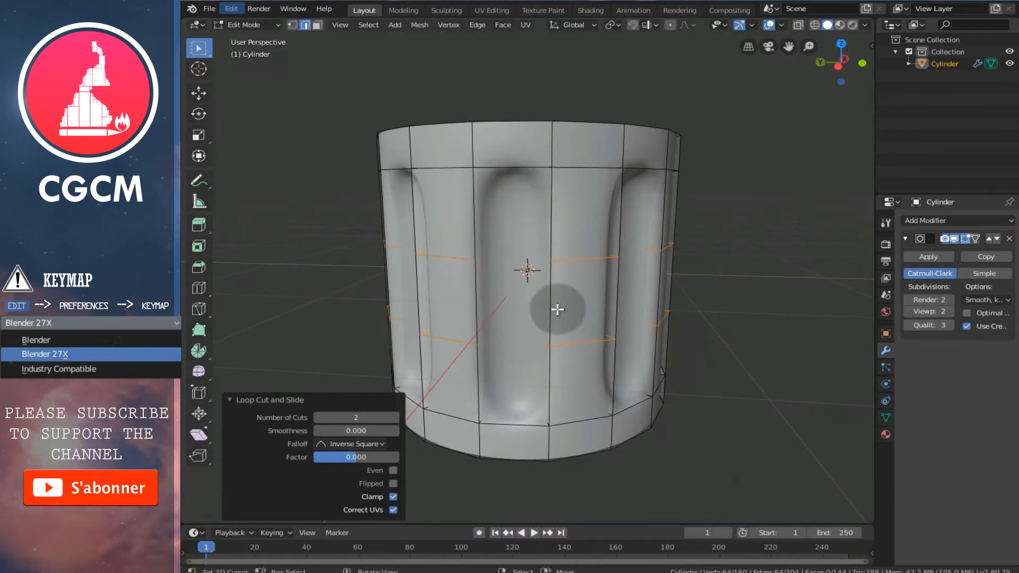
Scale the two new loops apart along Z by about 1.557 and add one centred loop cut between them.
key(s)
key(z)
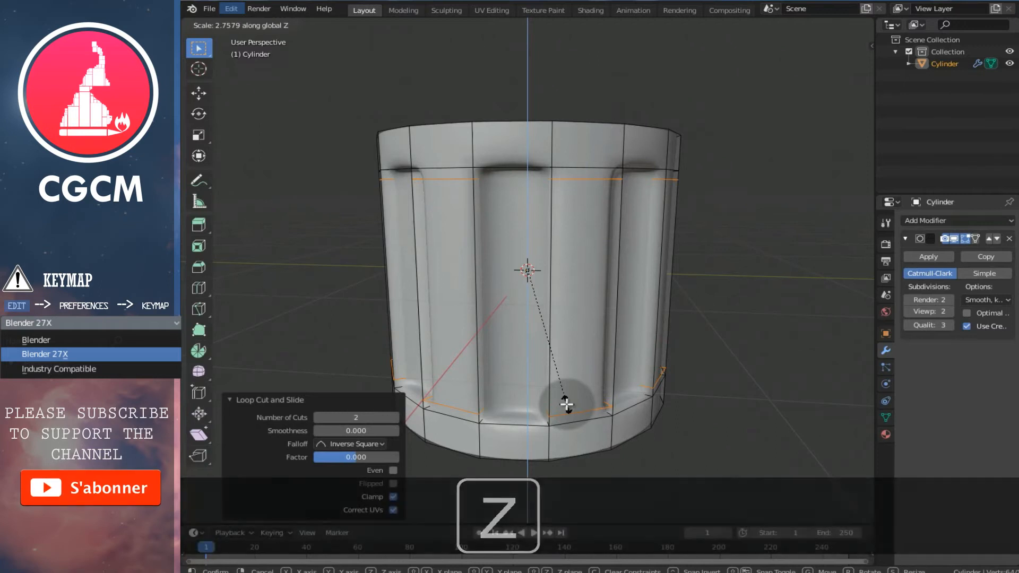
click(563, 342)
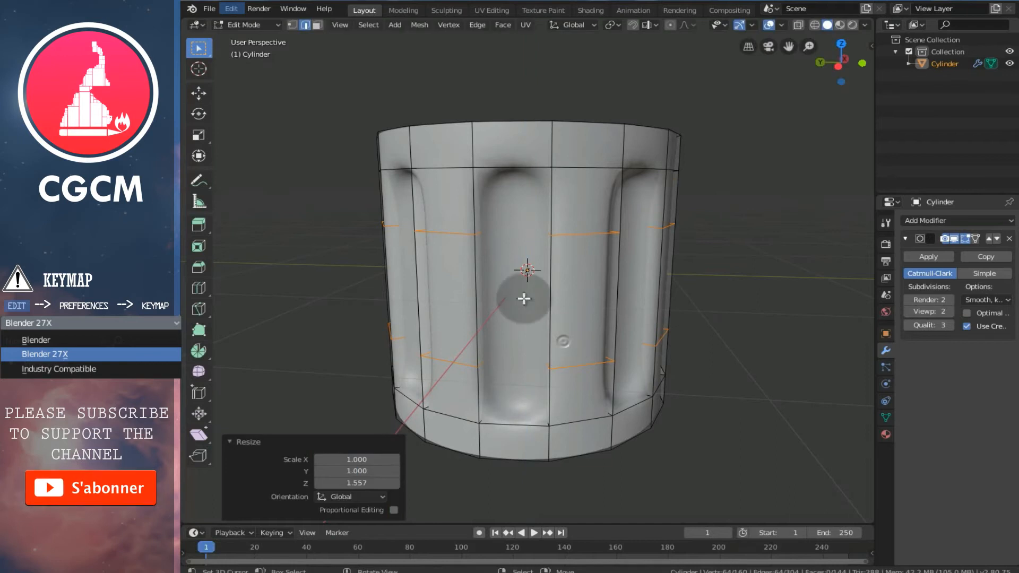
key(ctrl+r)
click(554, 329)
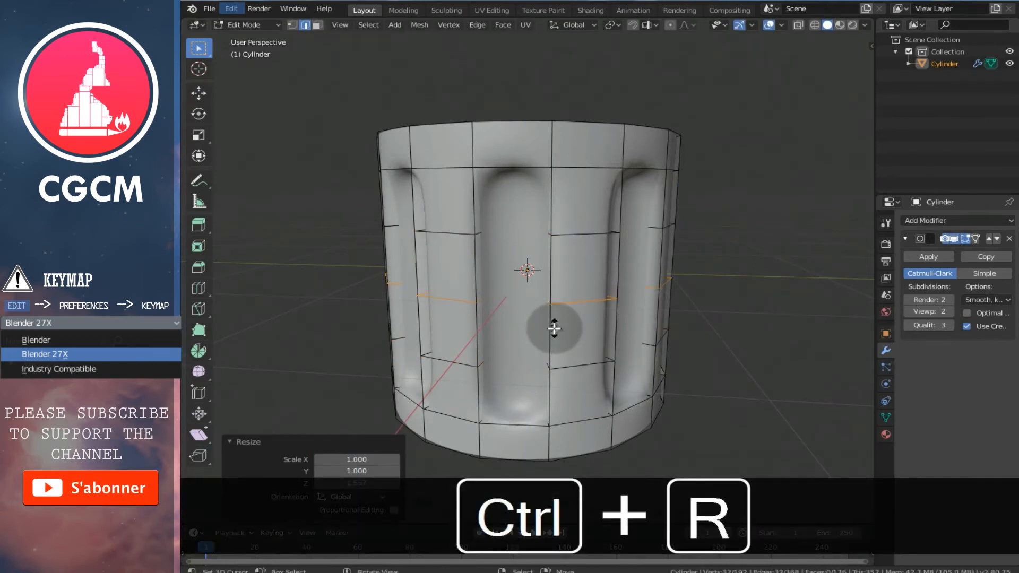
click(554, 329)
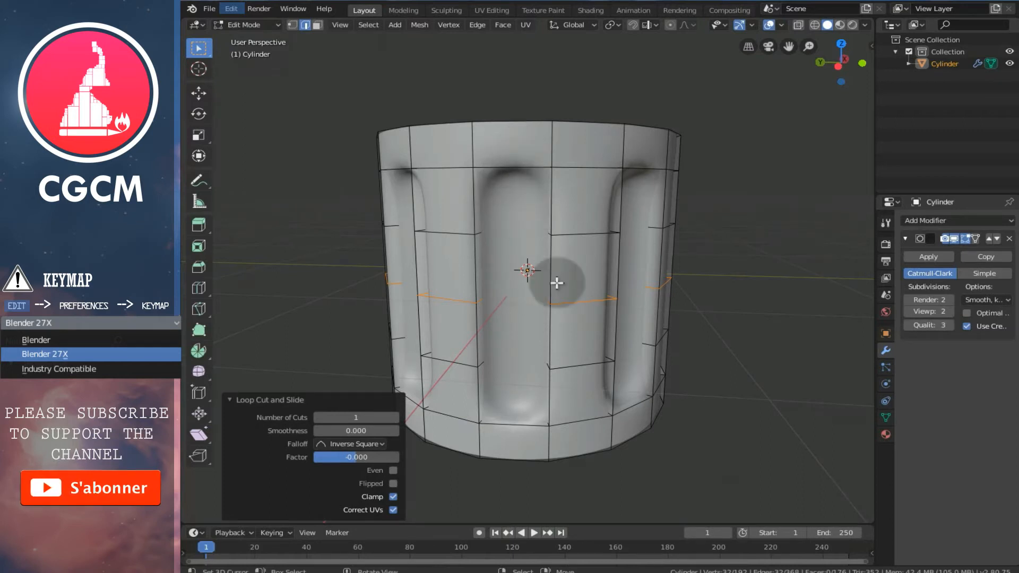
Using vertex selection in front view, select the top rim loop and extend the selection down to the second vertex row below it.
key(ctrl+Tab)
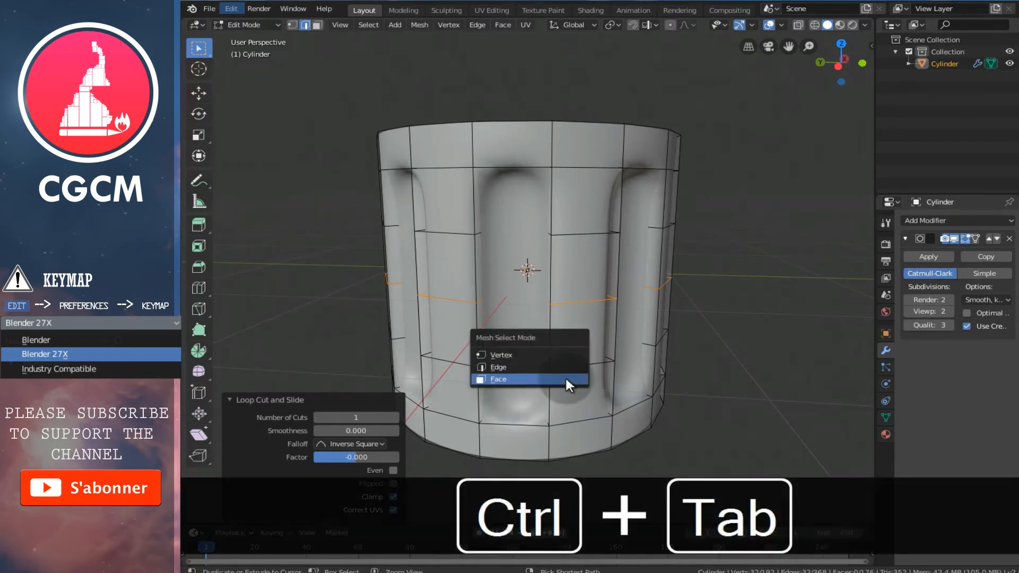
click(528, 354)
key(1)
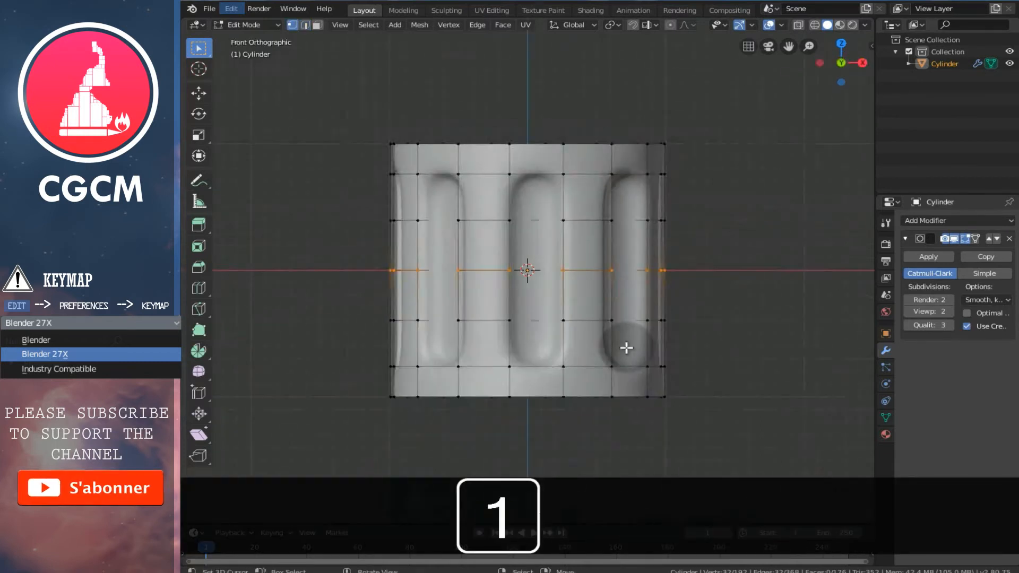
shift+scroll(615, 344, up, 3)
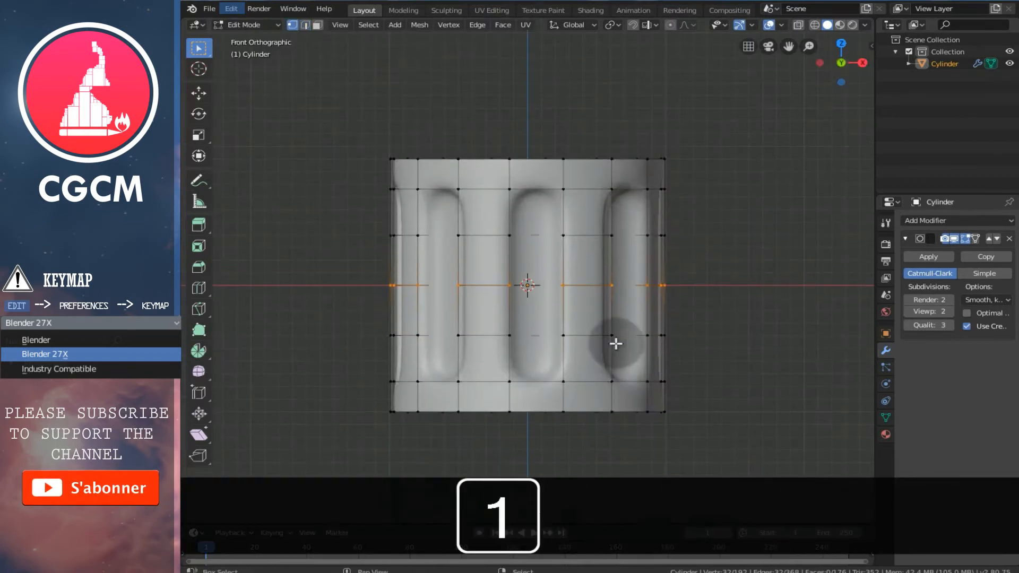
alt+click(551, 190)
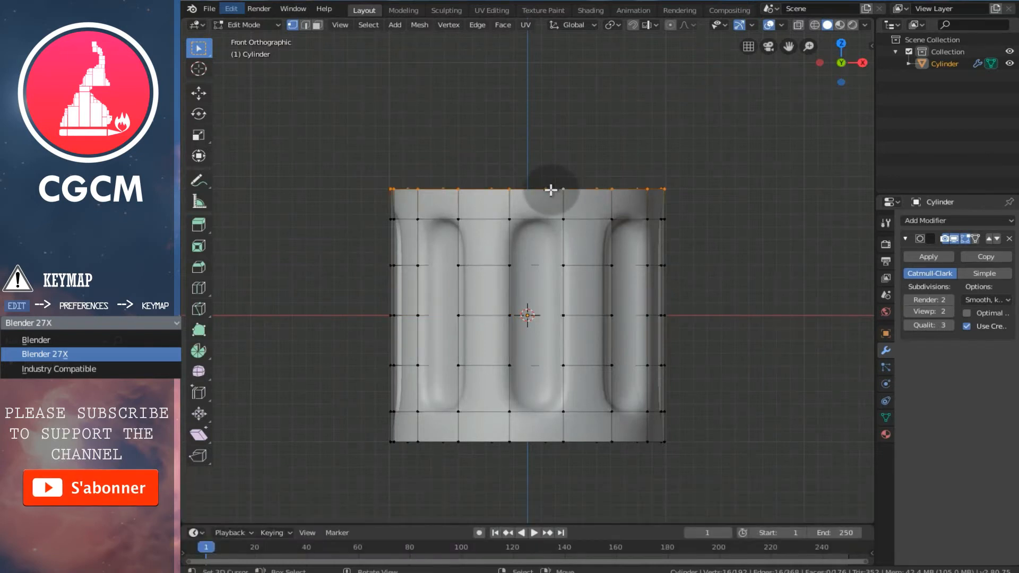
key(ctrl+KP_Add)
key(ctrl+KP_Add)
key(ctrl+KP_Add)
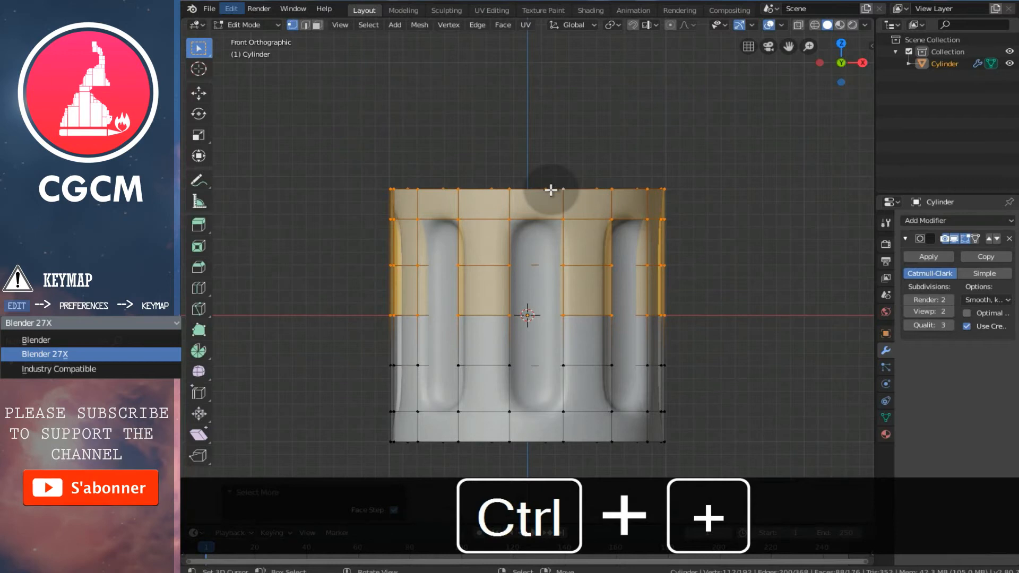
key(ctrl+minus)
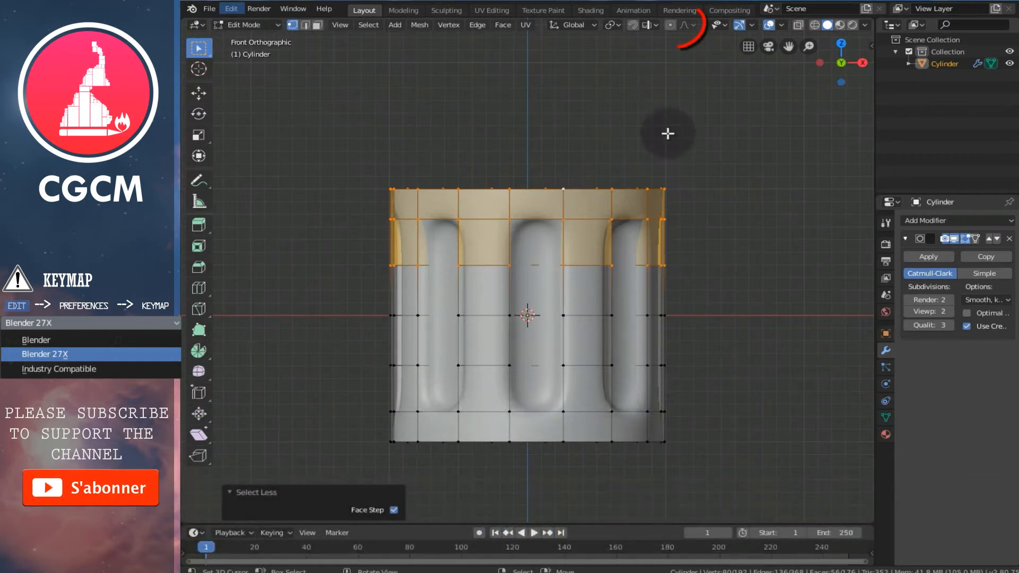
Turn on proportional editing and rotate the selected upper part about Z by about 14.58° with a proportional size of about 1.61.
click(670, 27)
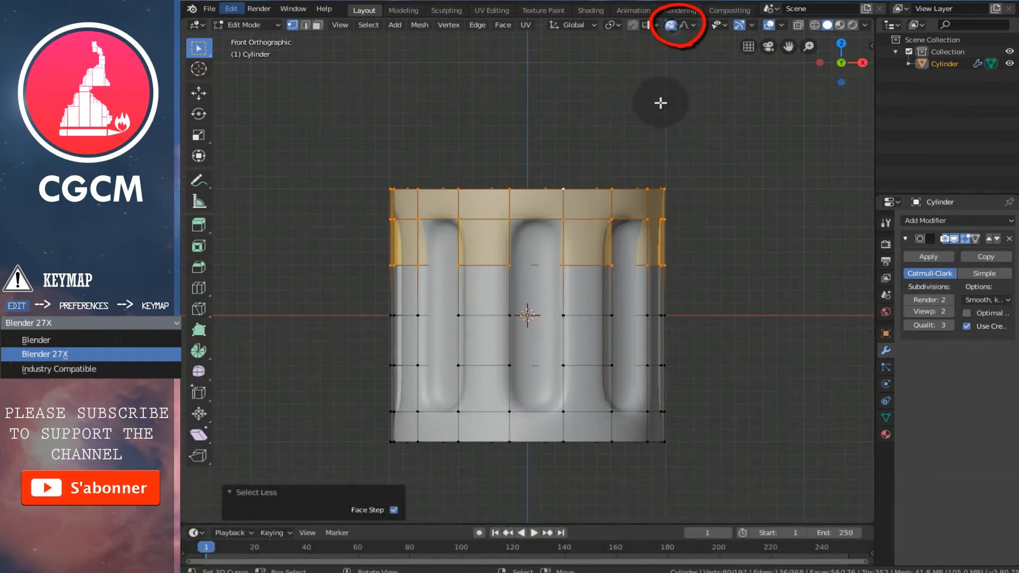
key(r)
key(z)
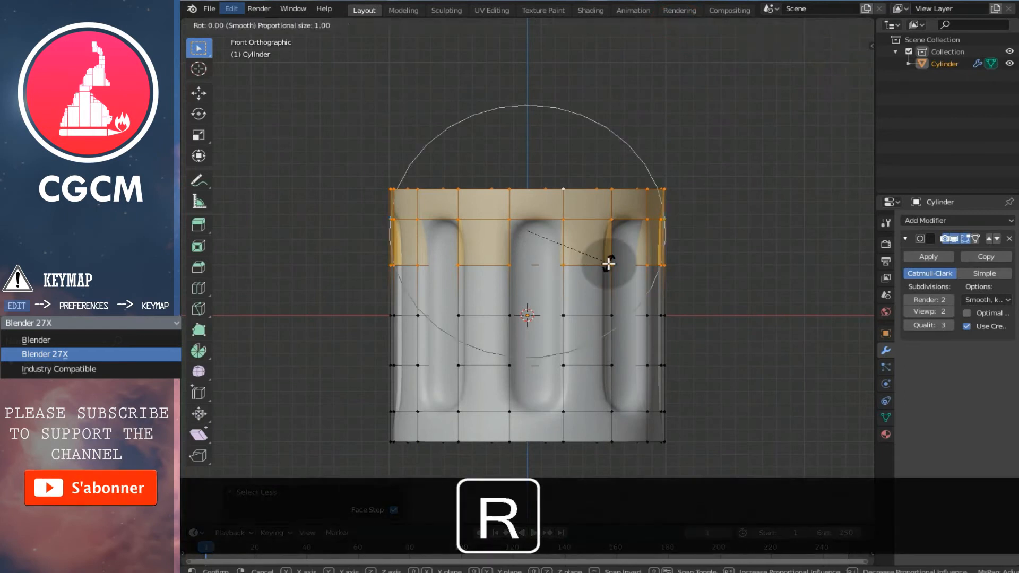
scroll(589, 273, down, 3)
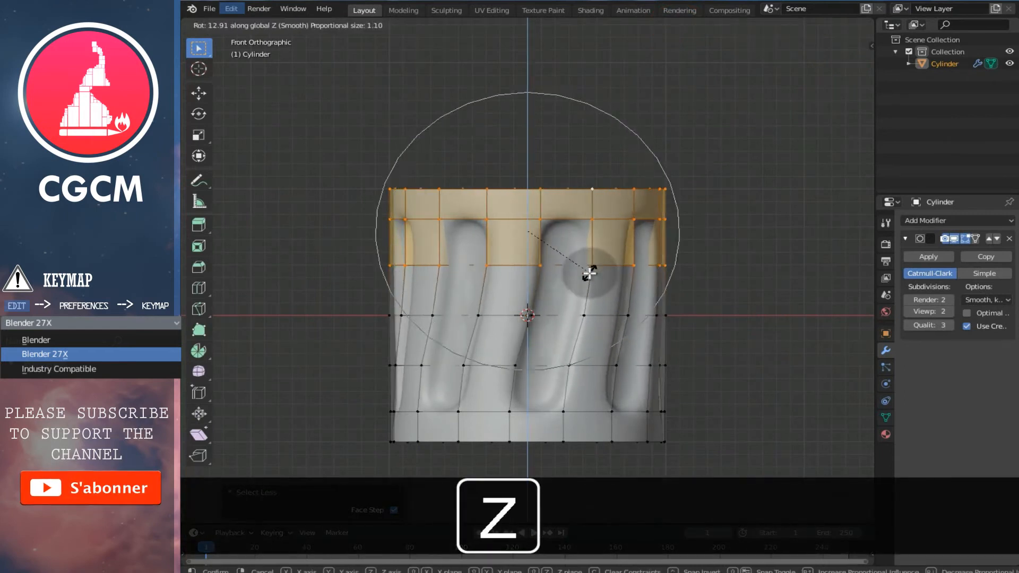
scroll(589, 273, down, 1)
scroll(589, 274, down, 1)
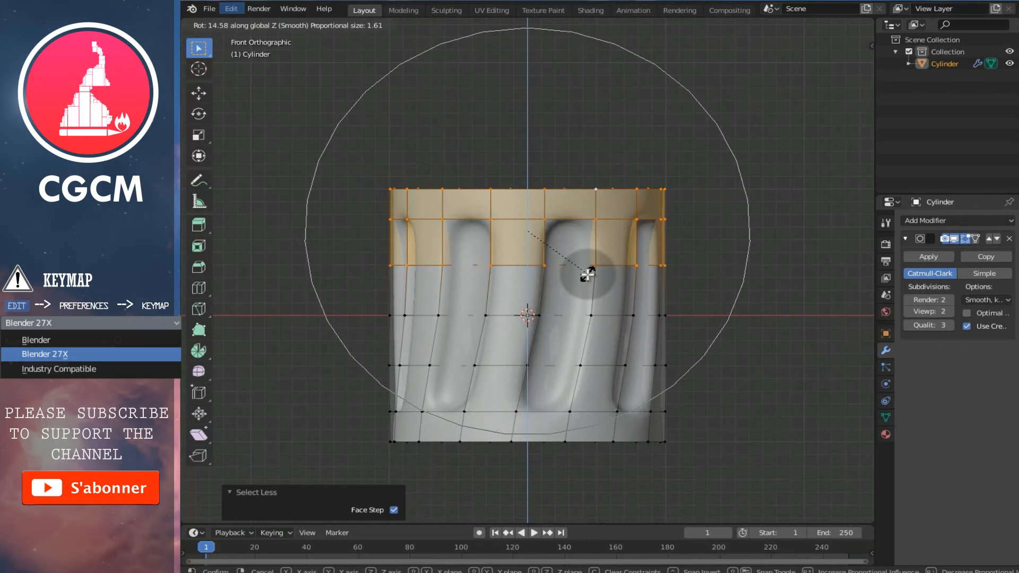
click(587, 274)
key(Tab)
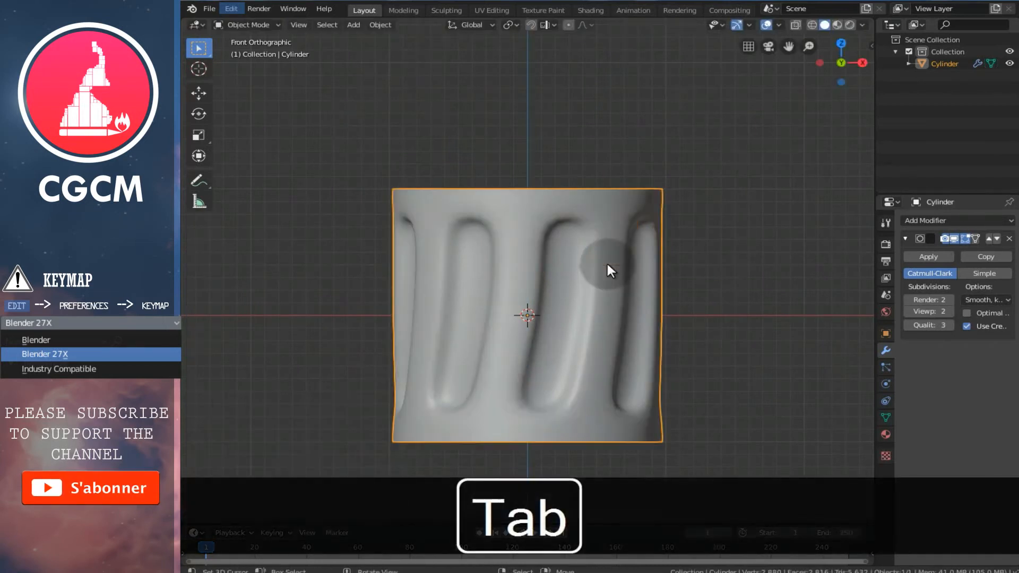
middle_drag(570, 254, 549, 259)
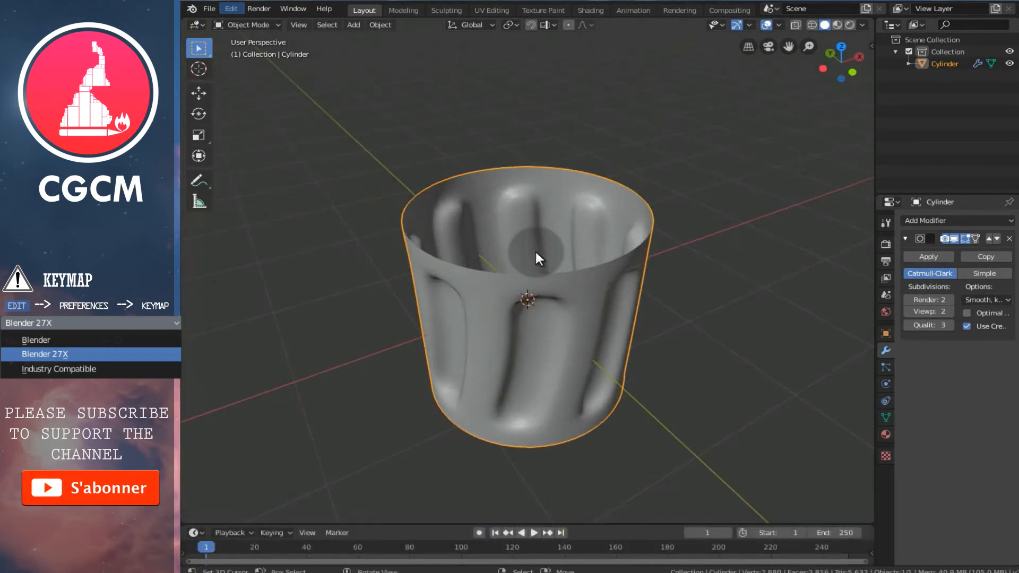
middle_drag(531, 349, 543, 384)
Return to Edit Mode, turn off proportional editing and clear the vertex selection.
key(Tab)
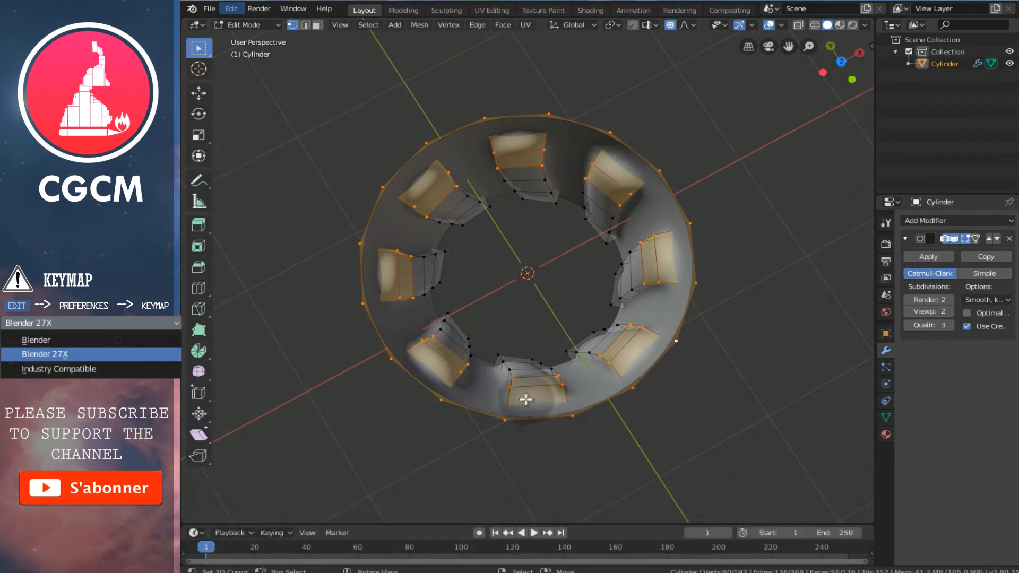
click(670, 26)
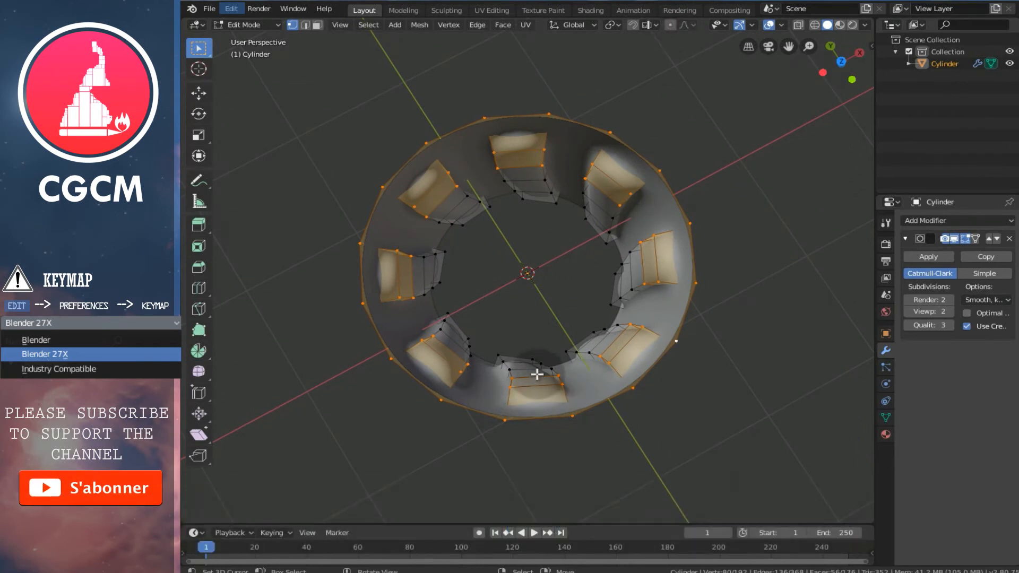
key(a)
Add one centred loop cut around the wall of each of the eight recessed side panels, then return to Object Mode.
key(ctrl+r)
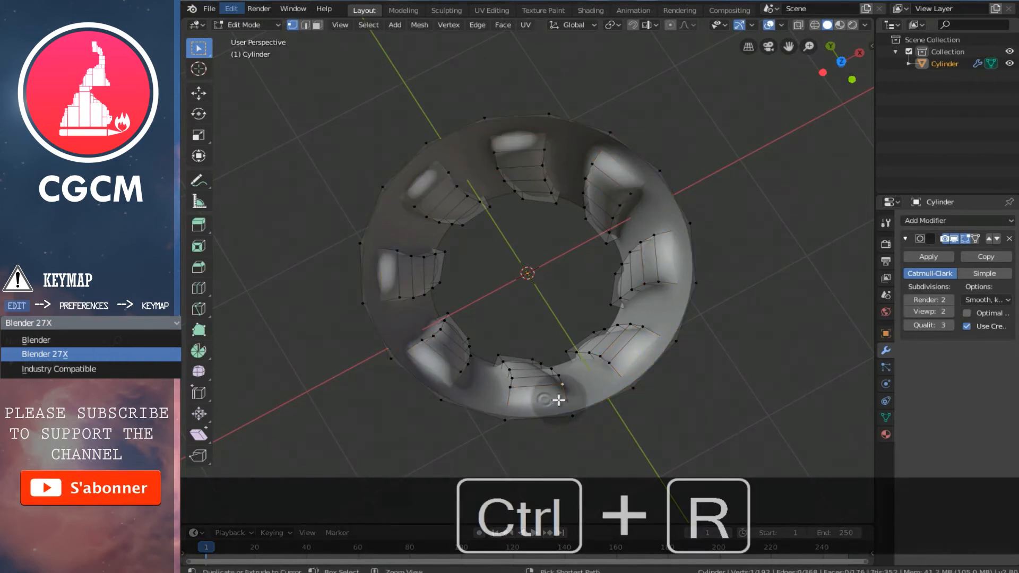
click(560, 399)
click(561, 399)
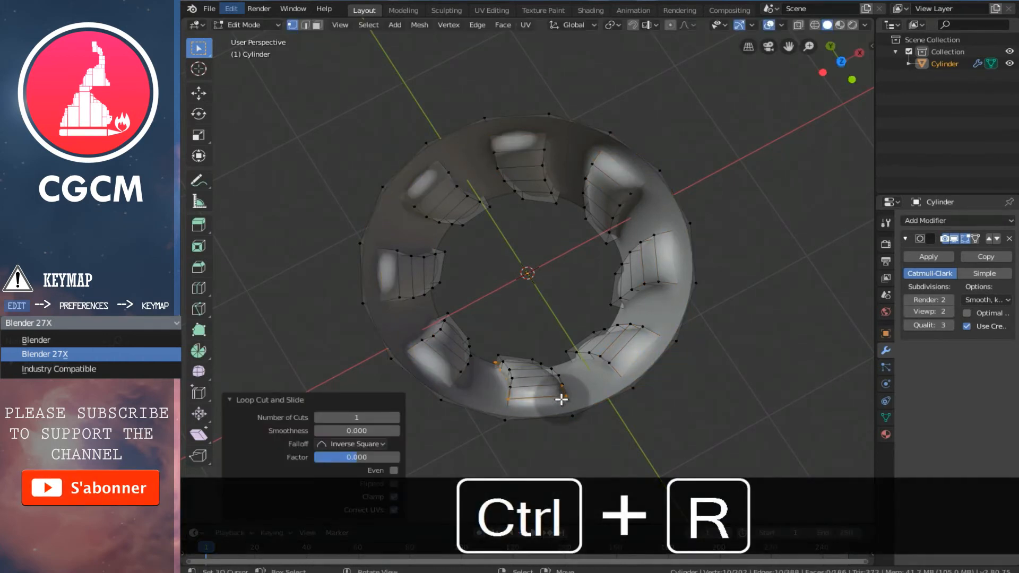
click(561, 399)
key(ctrl+r)
click(619, 369)
click(620, 369)
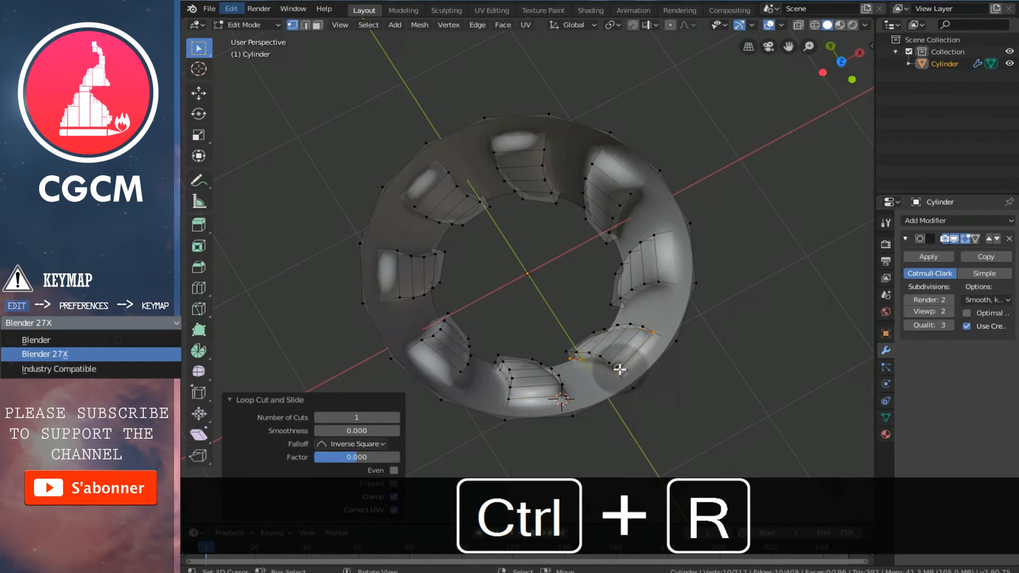
key(ctrl+r)
click(669, 285)
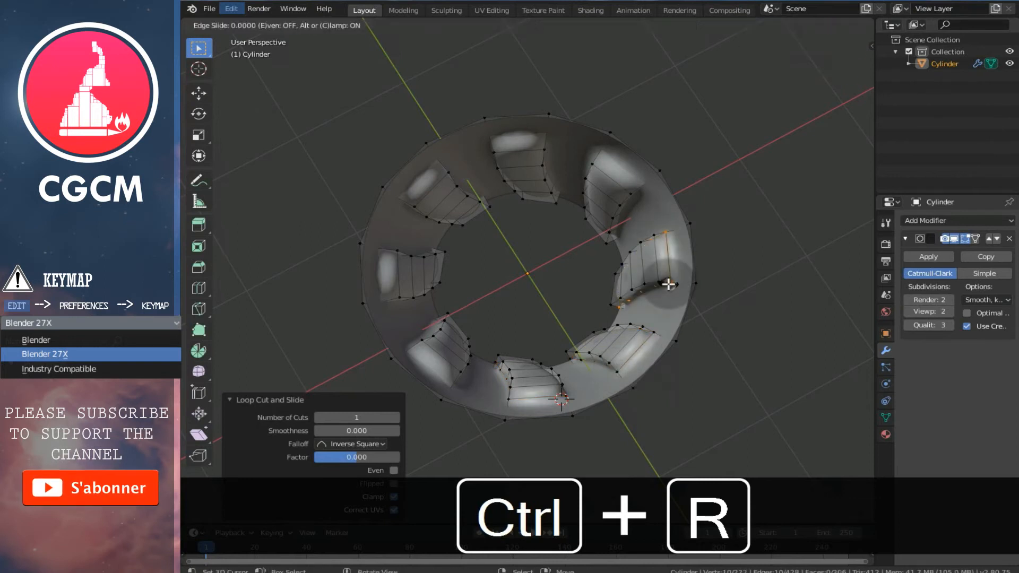
click(668, 285)
key(ctrl+r)
click(634, 190)
click(635, 190)
key(ctrl+r)
click(543, 146)
click(541, 146)
key(ctrl+r)
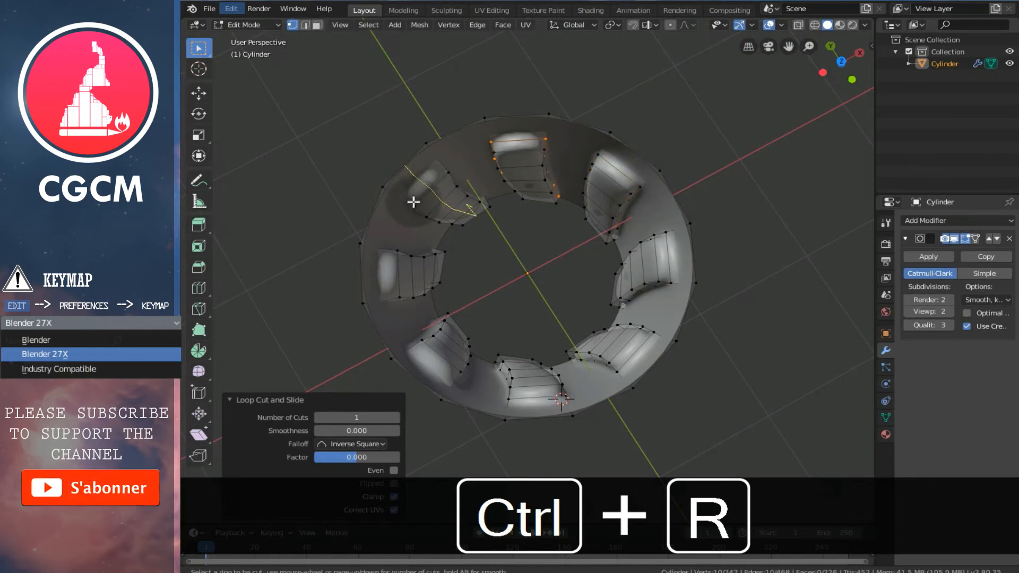
click(411, 203)
click(410, 202)
key(ctrl+r)
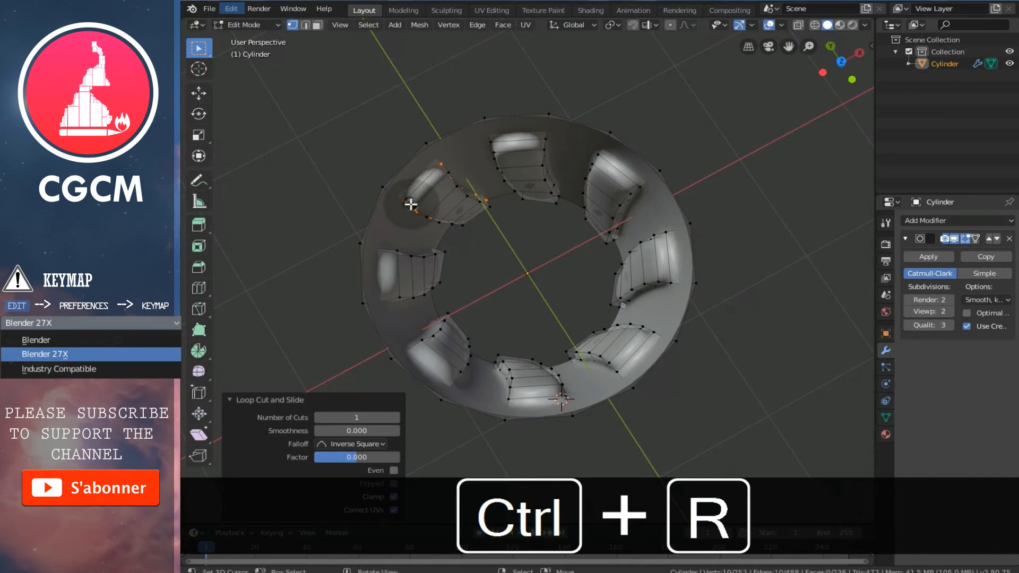
click(389, 302)
click(392, 298)
key(ctrl+r)
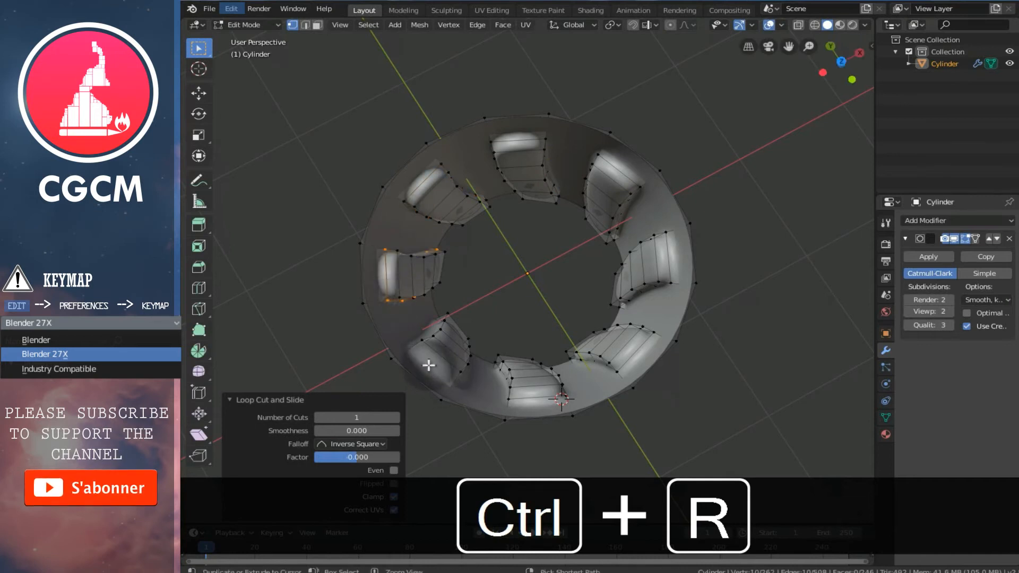
click(418, 347)
click(418, 347)
mouse_move(571, 405)
middle_down()
mouse_move(596, 307)
mouse_move(603, 323)
mouse_move(588, 412)
middle_up()
key(Tab)
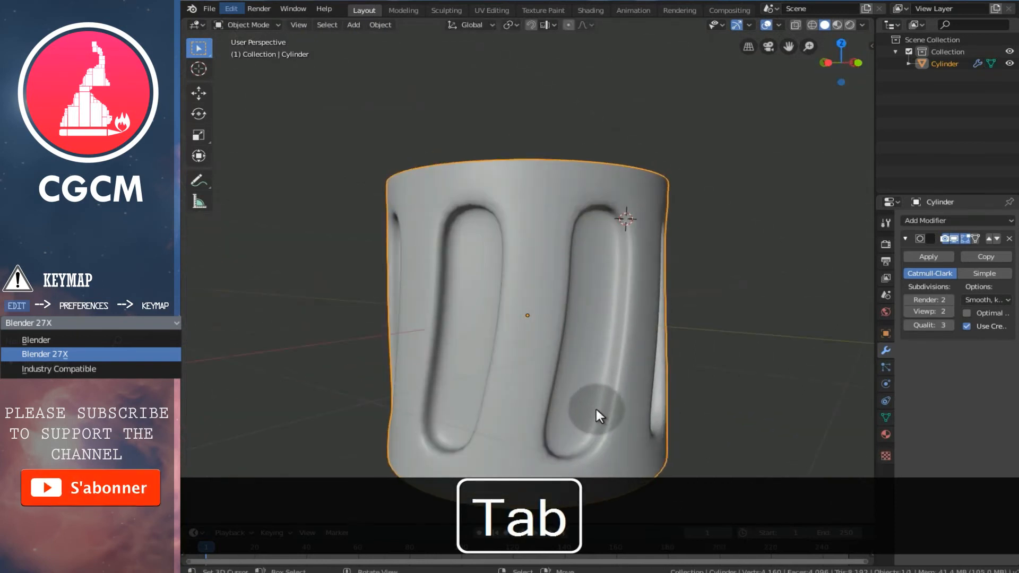
In front view in Edit Mode, select the cylinder's bottom rim loop, extrude it in place and scale it inward to about 0.987.
middle_drag(614, 231, 578, 356)
key(KP_1)
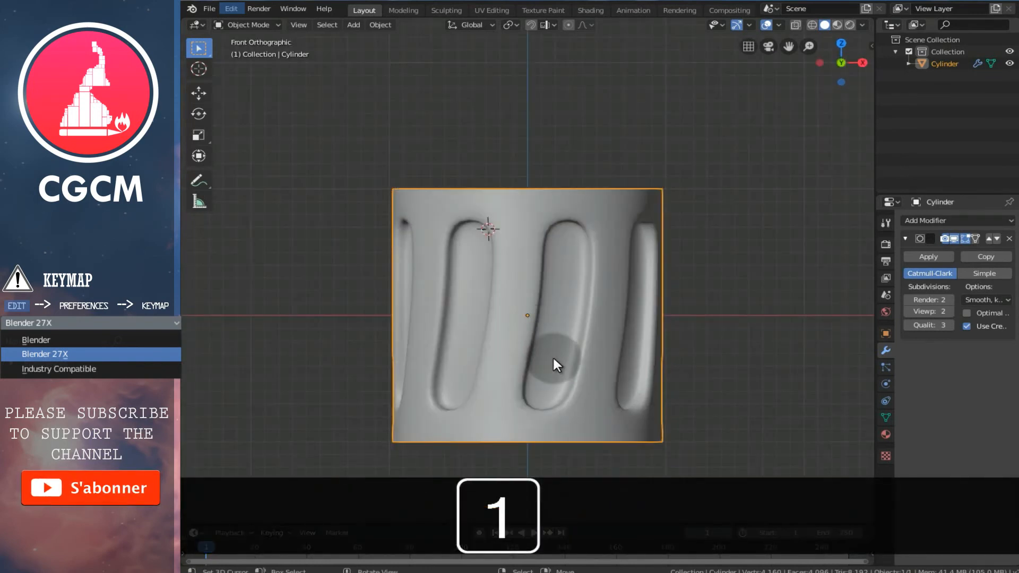
key(Tab)
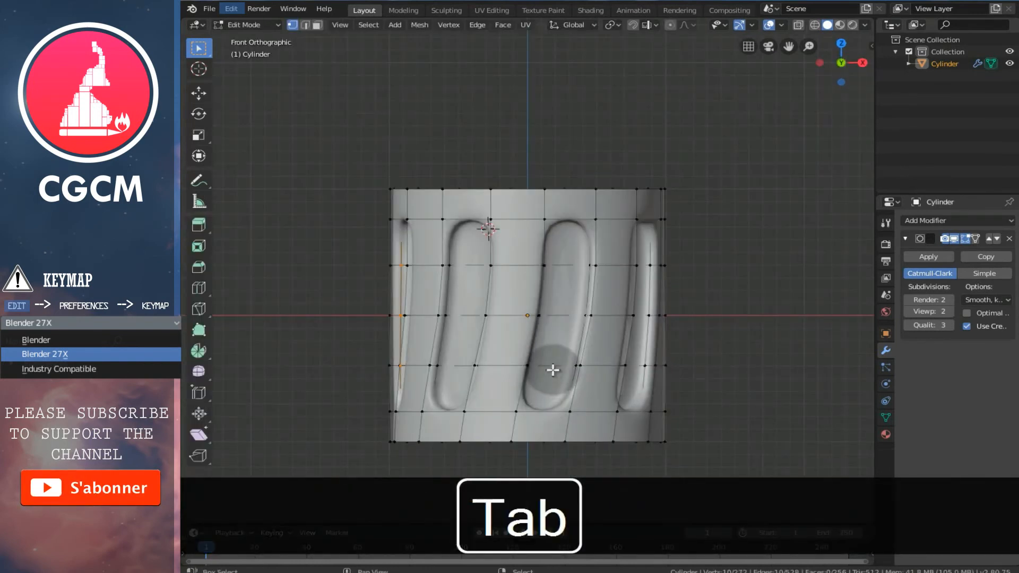
shift+scroll(553, 374, down, 1)
alt+right_click(572, 425)
shift+scroll(587, 423, down, 2)
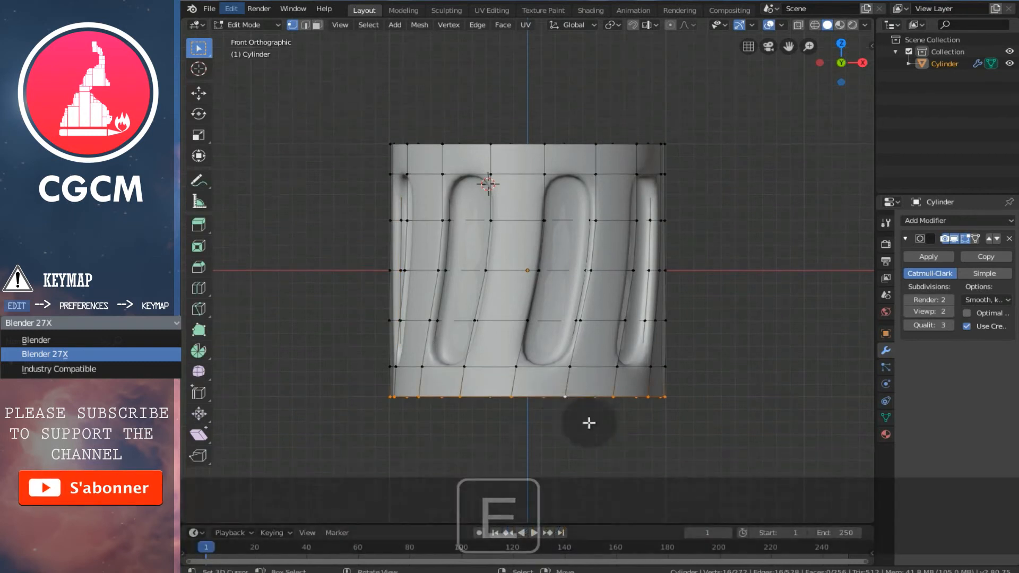
key(e)
right_click(600, 433)
key(s)
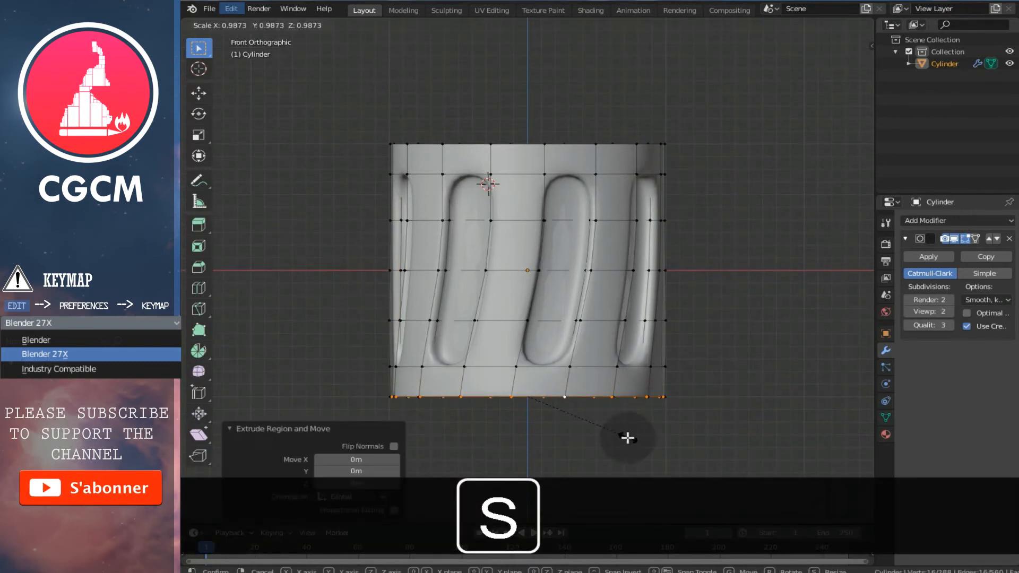
click(628, 439)
Extrude the bottom loop in place again and scale it inward to about 0.824.
key(e)
right_click(683, 465)
key(s)
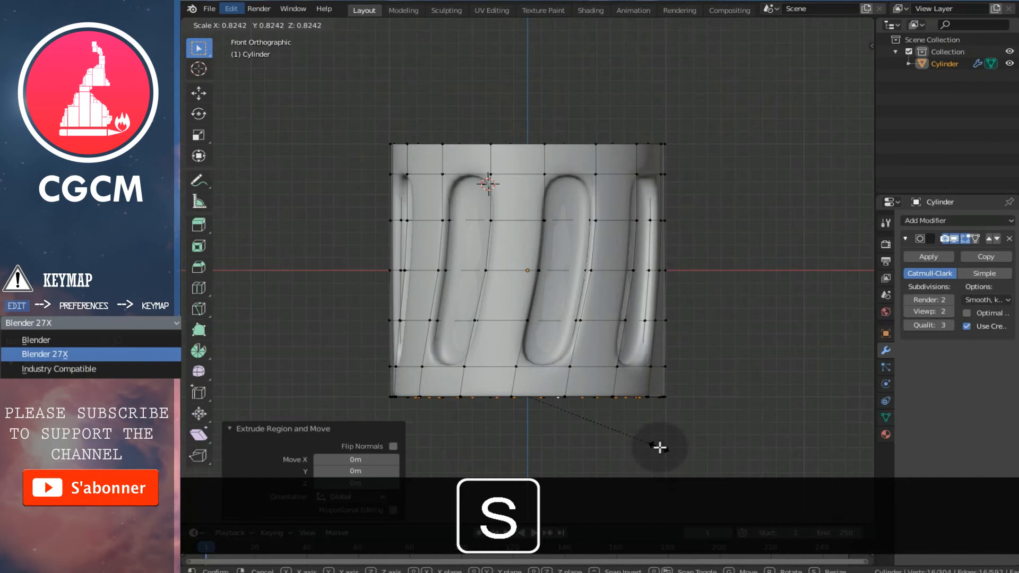
click(660, 447)
Extrude the inner bottom loop down along Z twice, first very slightly and then further, to form a short neck.
key(e)
key(z)
click(660, 451)
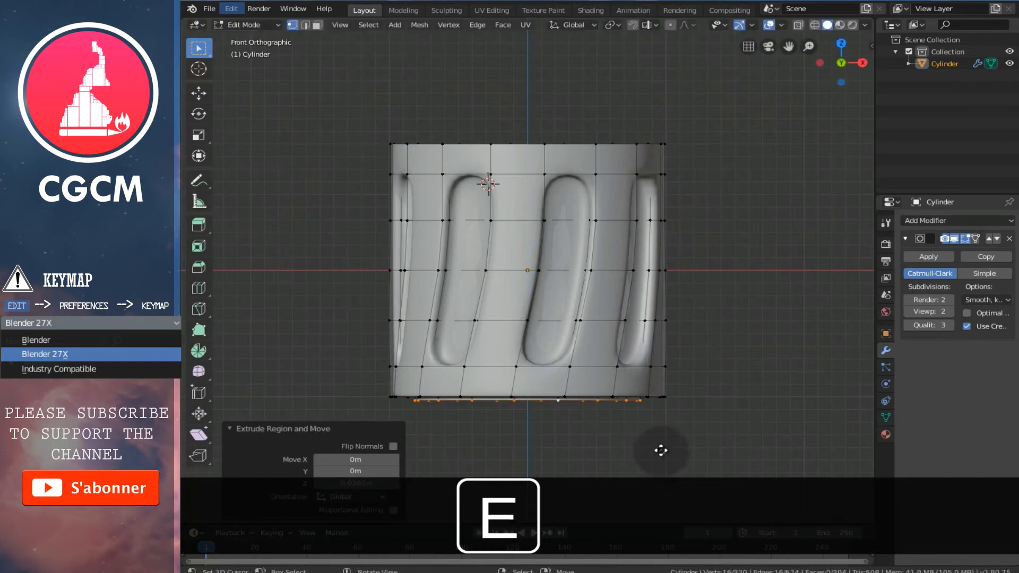
key(e)
key(z)
click(666, 467)
Extrude the neck's bottom loop in place twice, scaling it outward by about 1.032 and then about 1.178.
key(e)
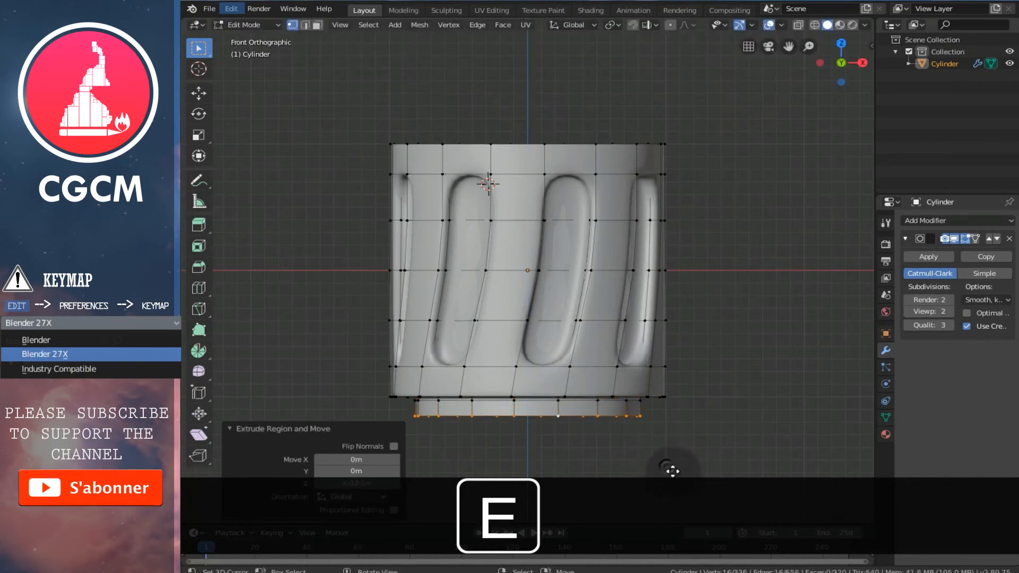
right_click(673, 472)
key(s)
click(678, 483)
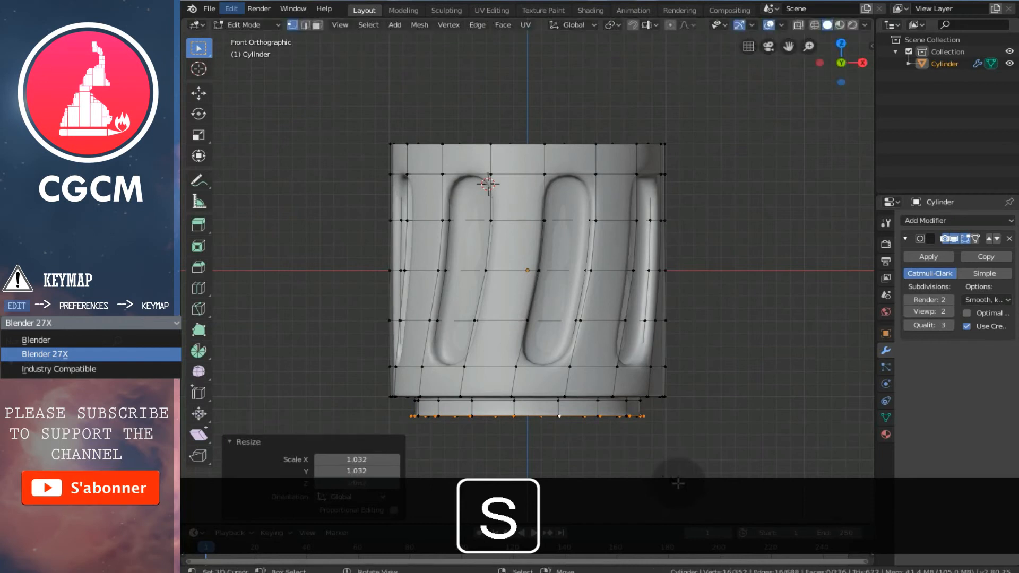
key(e)
right_click(678, 478)
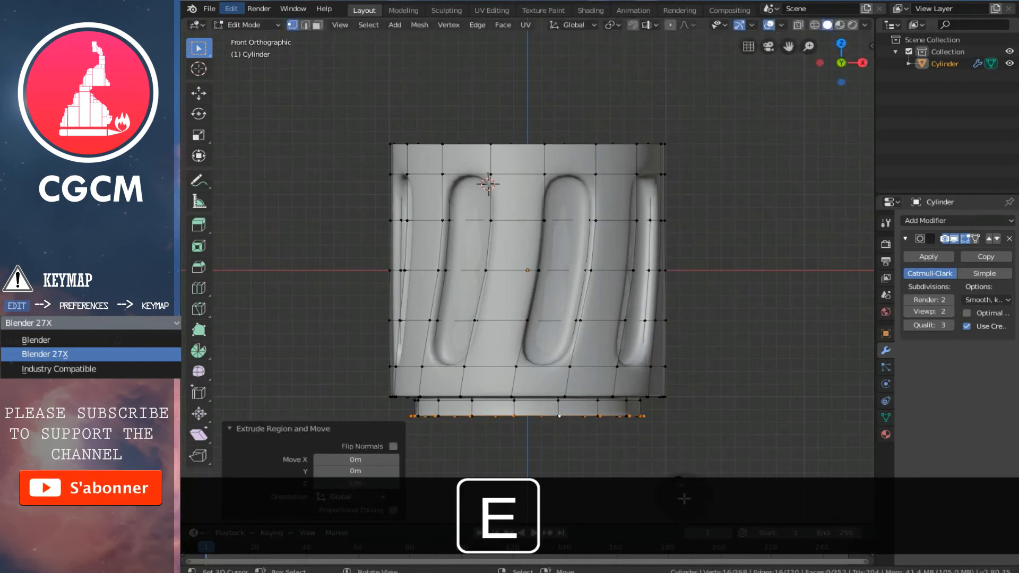
key(s)
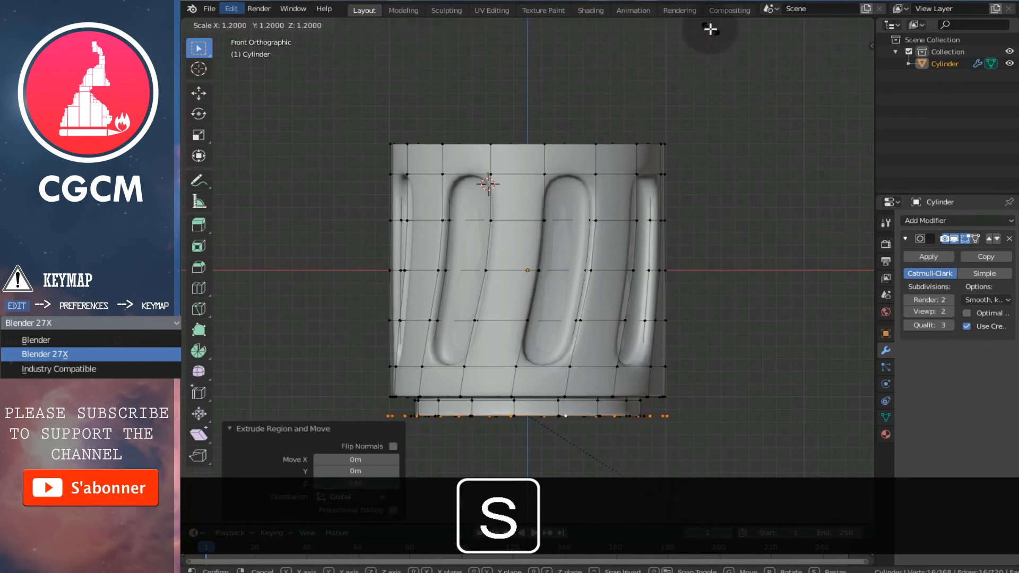
click(710, 29)
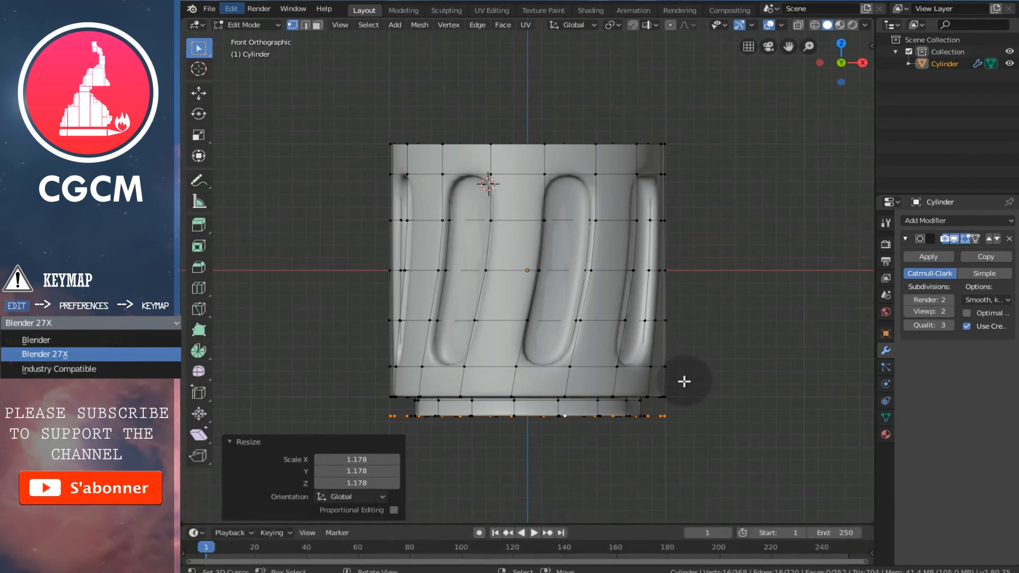
With the Move tool active, extrude the widened bottom loop down along Z twice to form a base band below the neck.
click(198, 93)
drag(532, 366, 530, 367)
key(e)
key(z)
click(534, 383)
key(e)
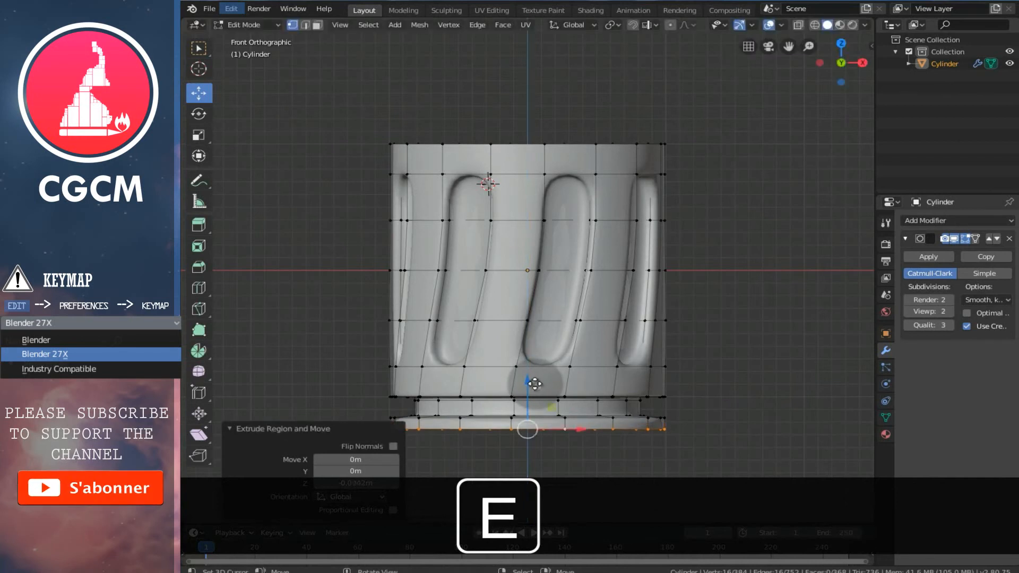
key(z)
click(538, 416)
Return to Object Mode, reselect the cylinder and set its Subdivision modifier's viewport level to 3.
key(Tab)
key(a)
middle_drag(613, 361, 561, 371)
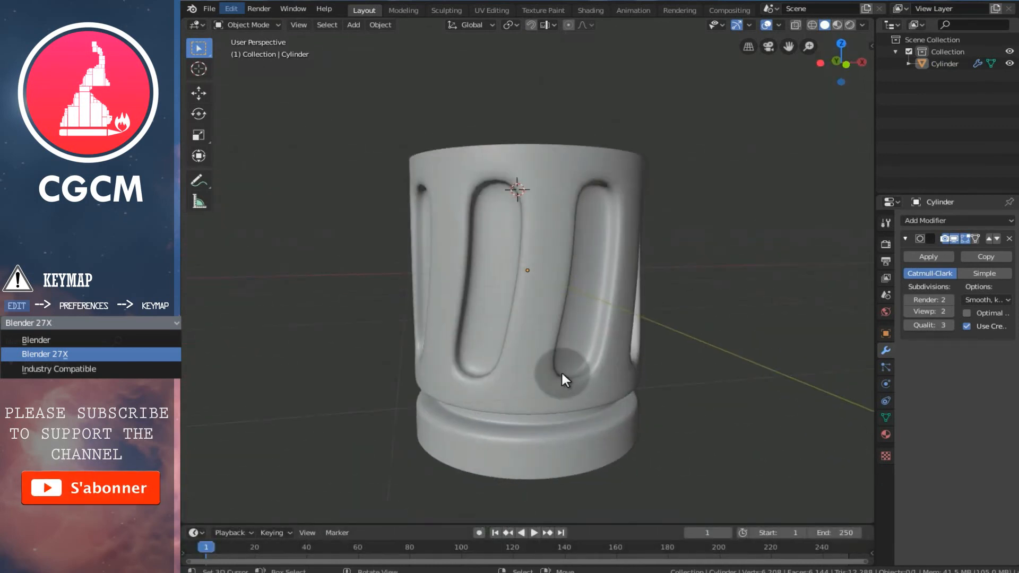
right_click(589, 369)
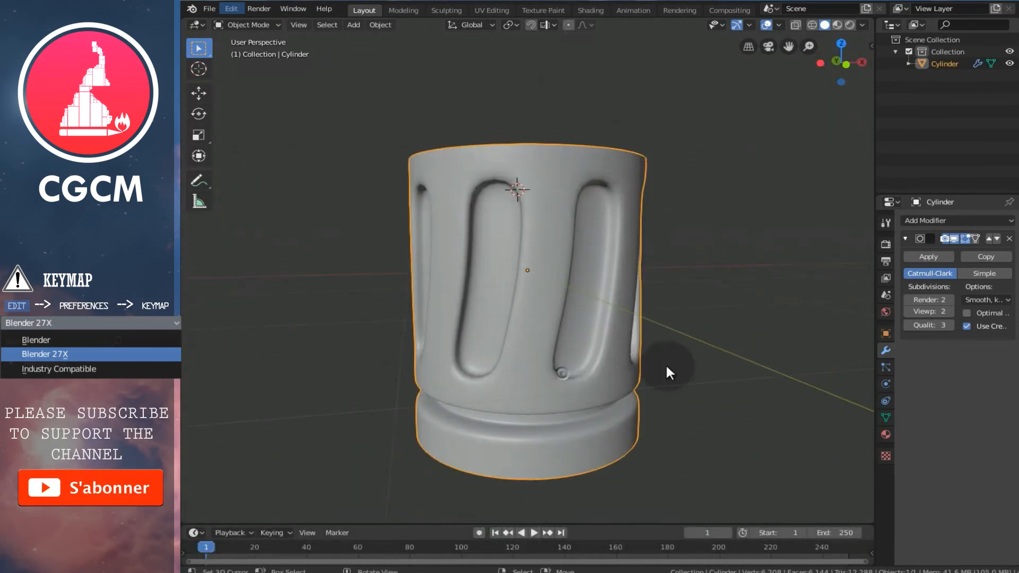
click(950, 311)
middle_drag(637, 342, 541, 280)
In front view, rotate the top rim loop about Z by about -3.84° with proportional editing at size 1.61, then deselect everything in Object Mode.
key(1)
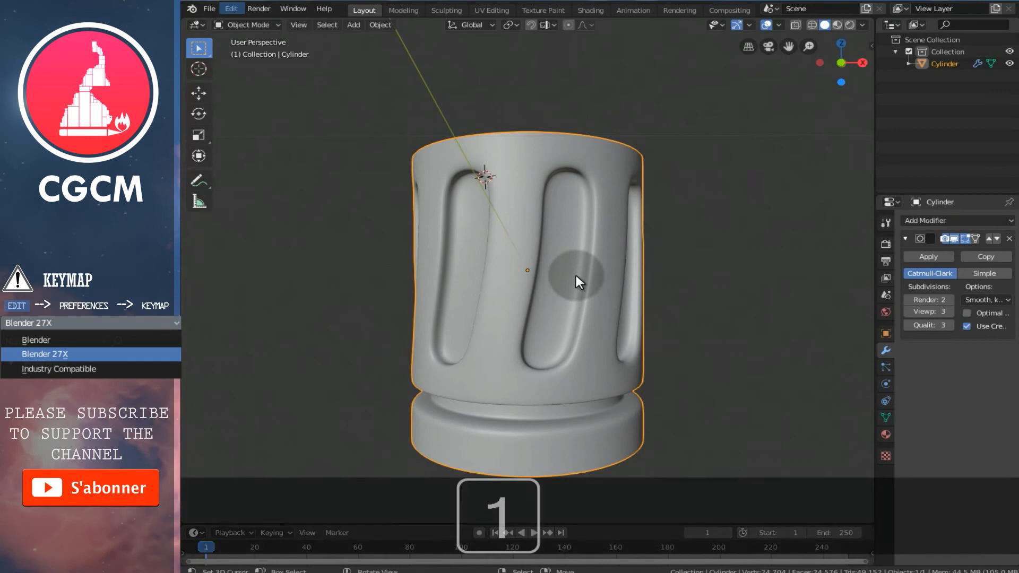
shift+scroll(575, 280, up, 2)
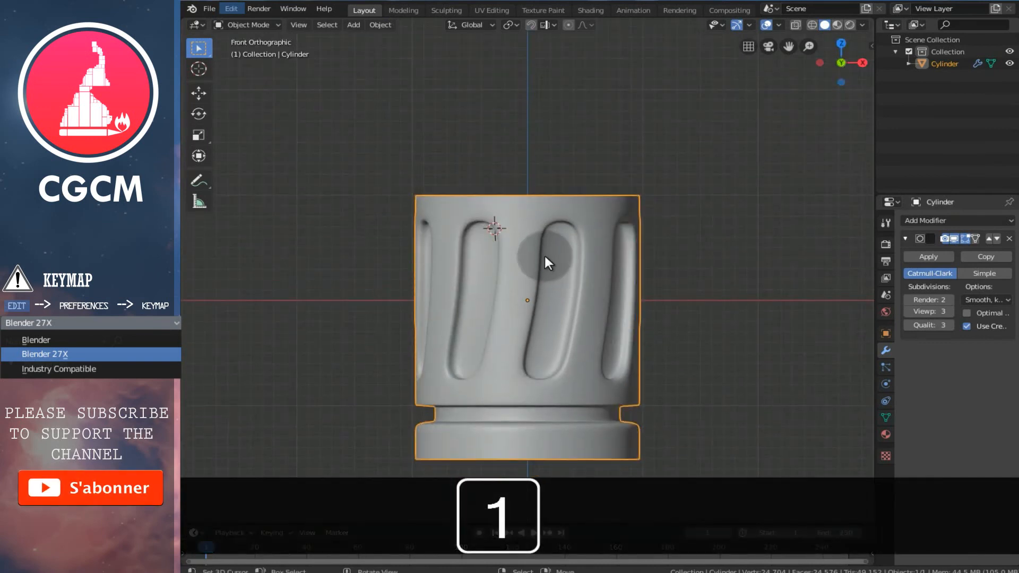
key(Tab)
alt+click(567, 194)
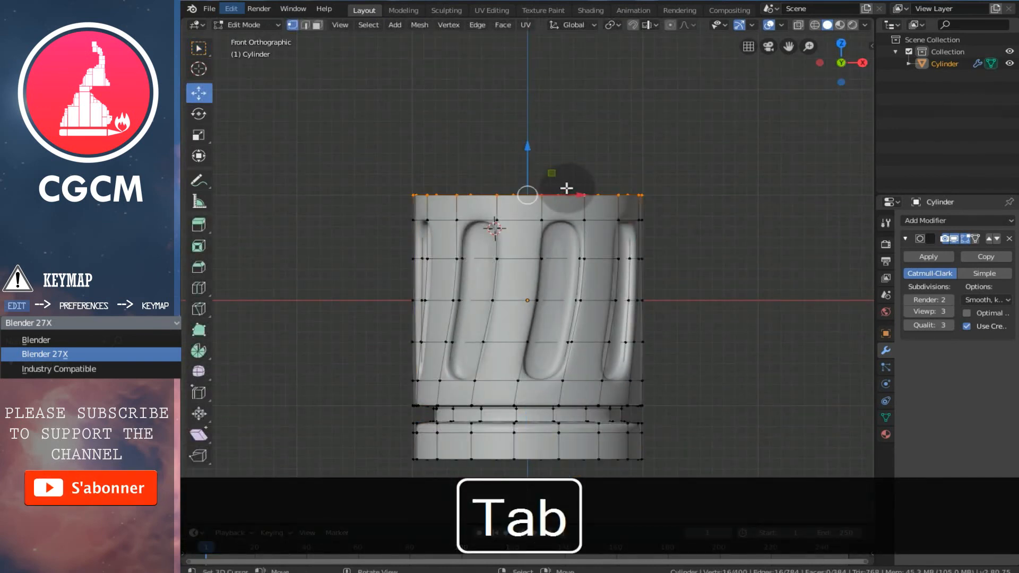
key(o)
key(r)
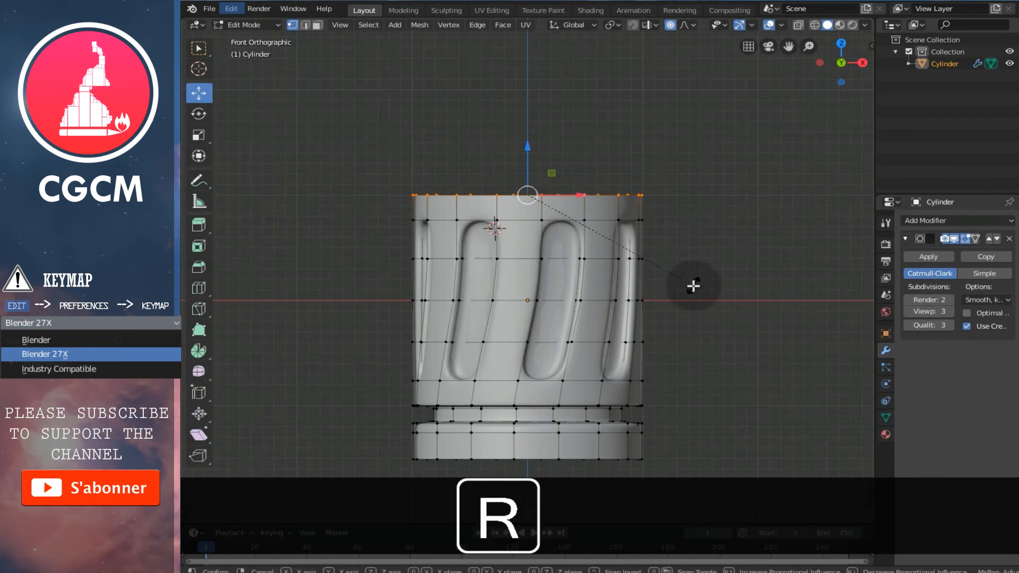
key(z)
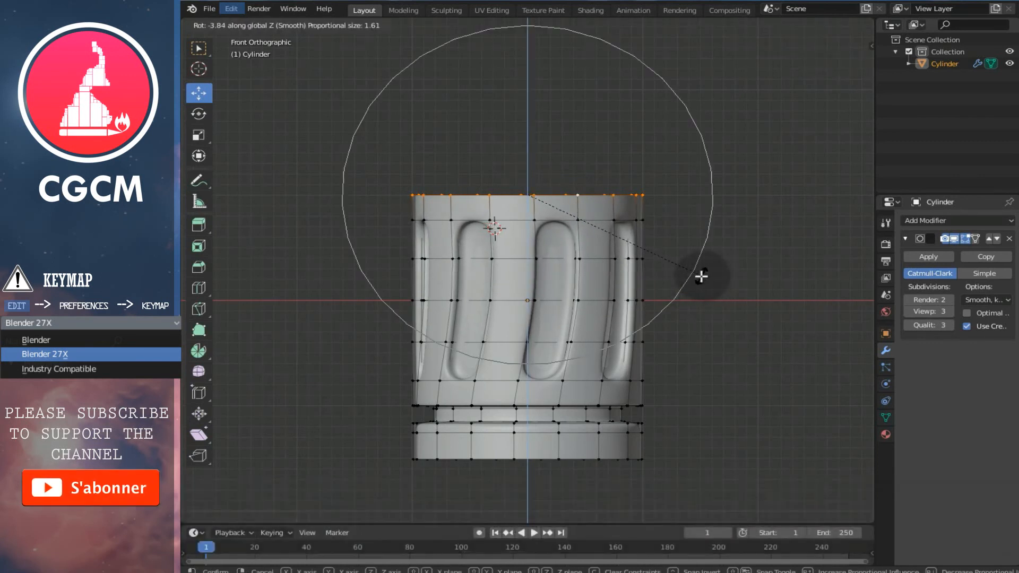
click(700, 276)
key(Tab)
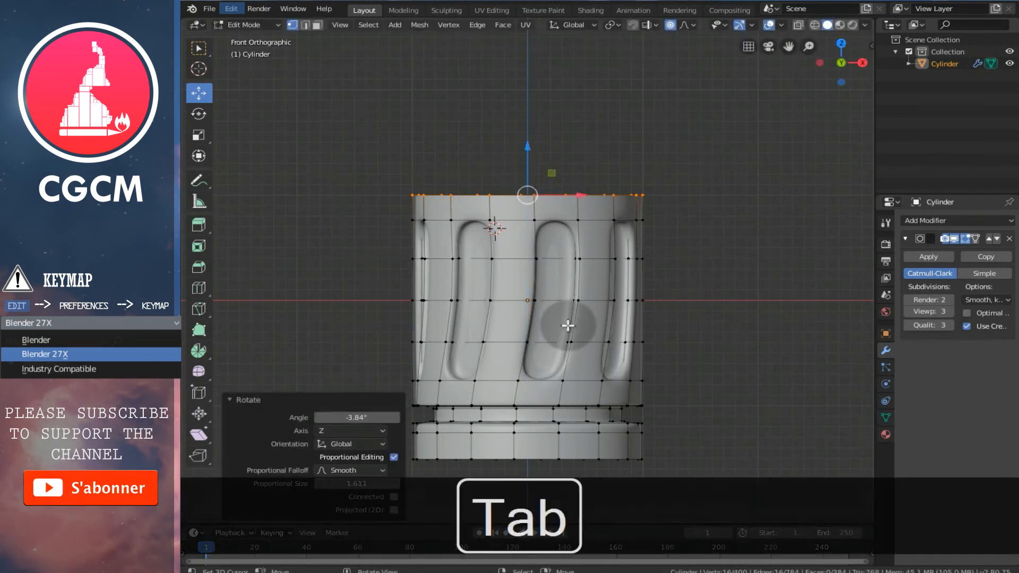
key(a)
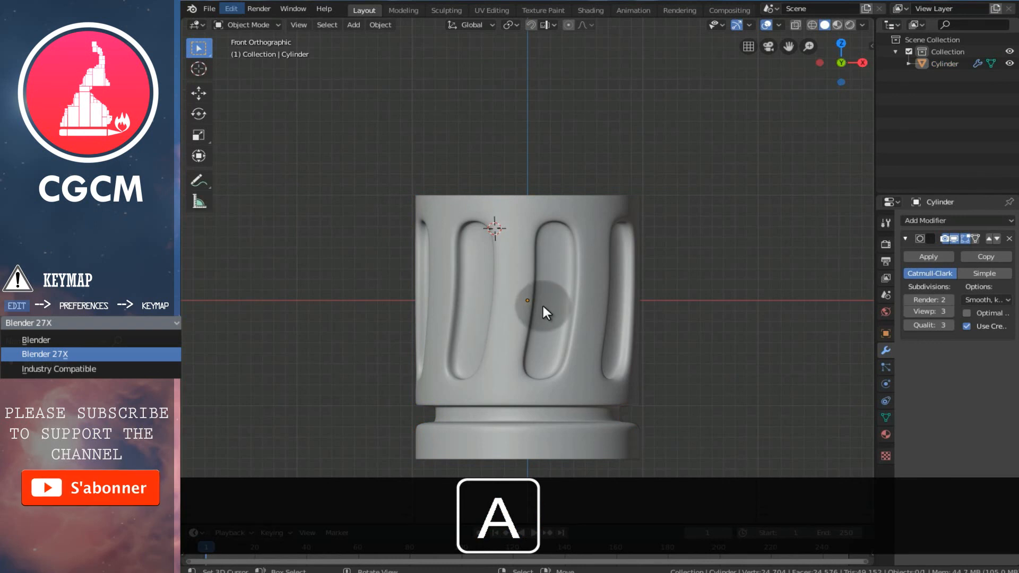
Reset the 3D cursor to the world origin and inspect the cylinder from several sides.
middle_drag(525, 292, 650, 314)
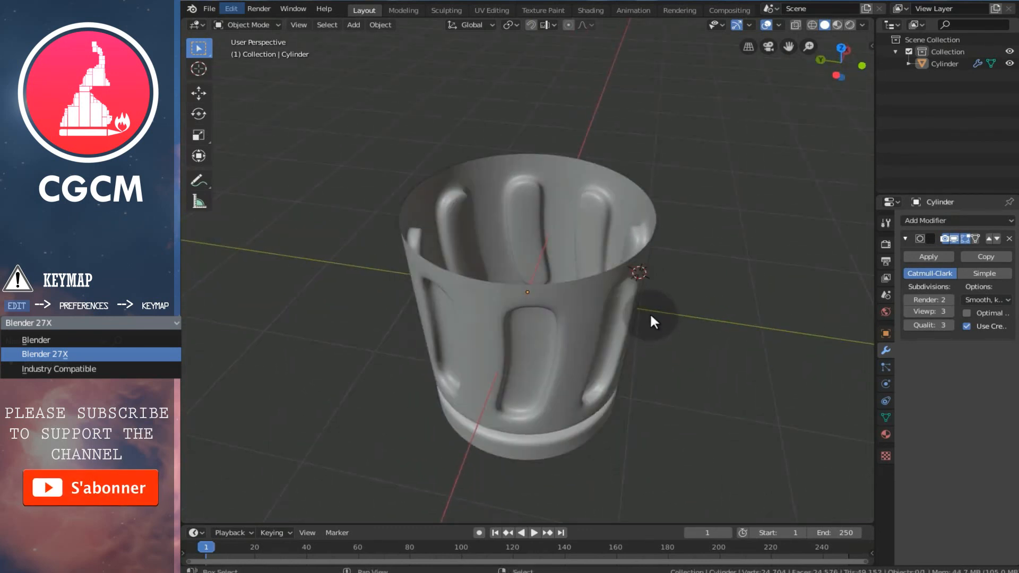
key(shift+c)
middle_drag(580, 371, 584, 346)
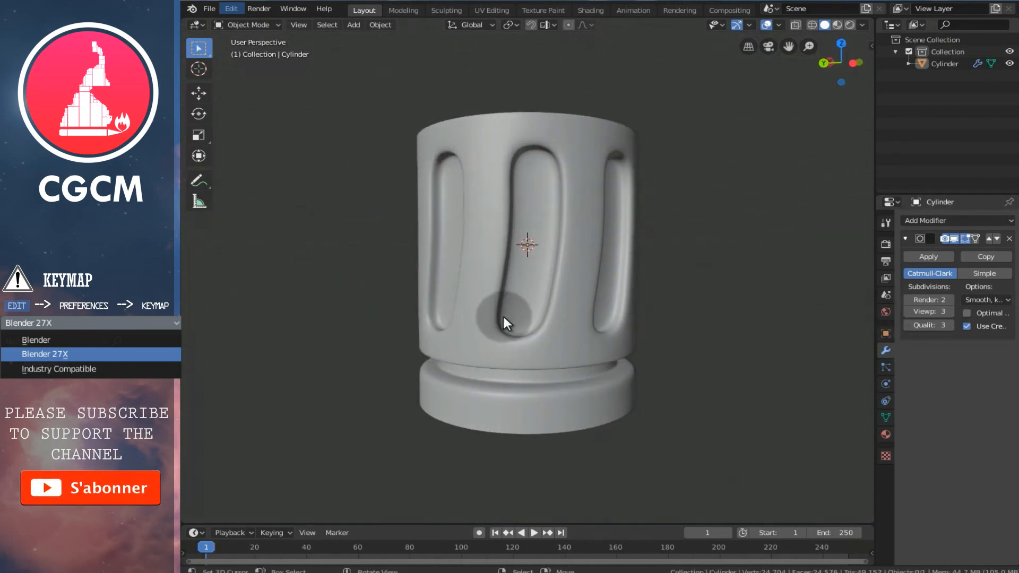
middle_drag(568, 264, 521, 259)
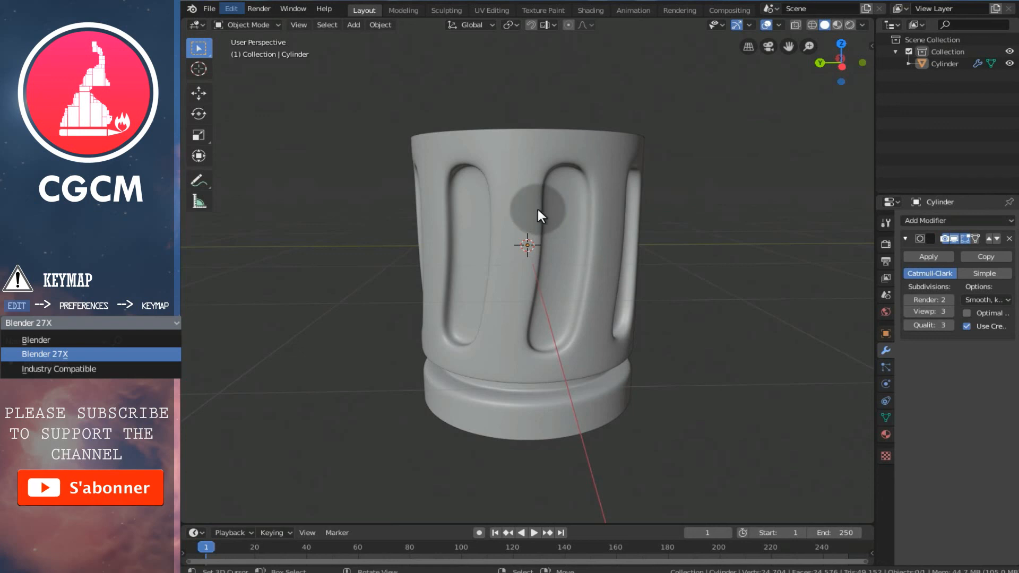
middle_drag(630, 274, 547, 277)
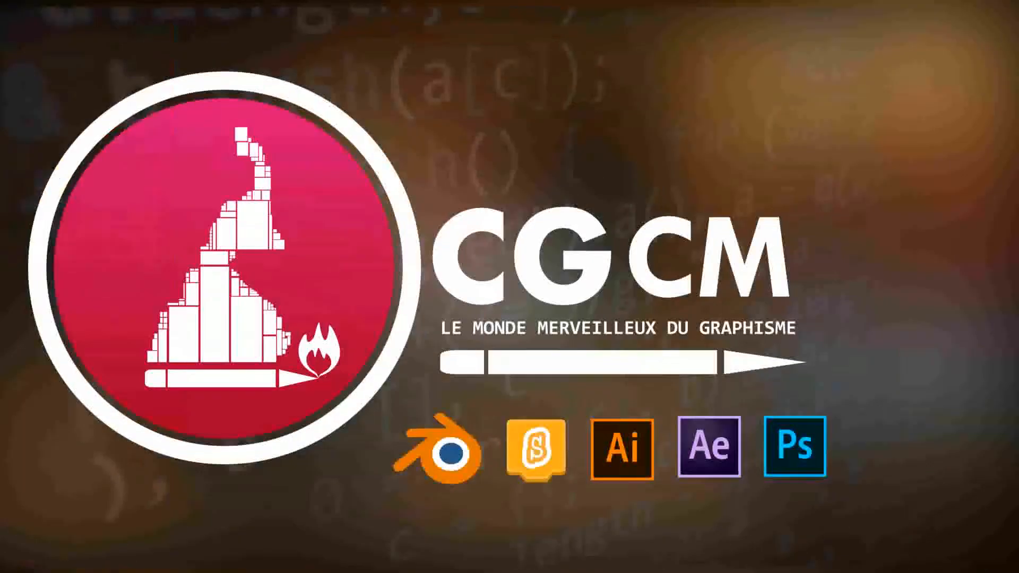